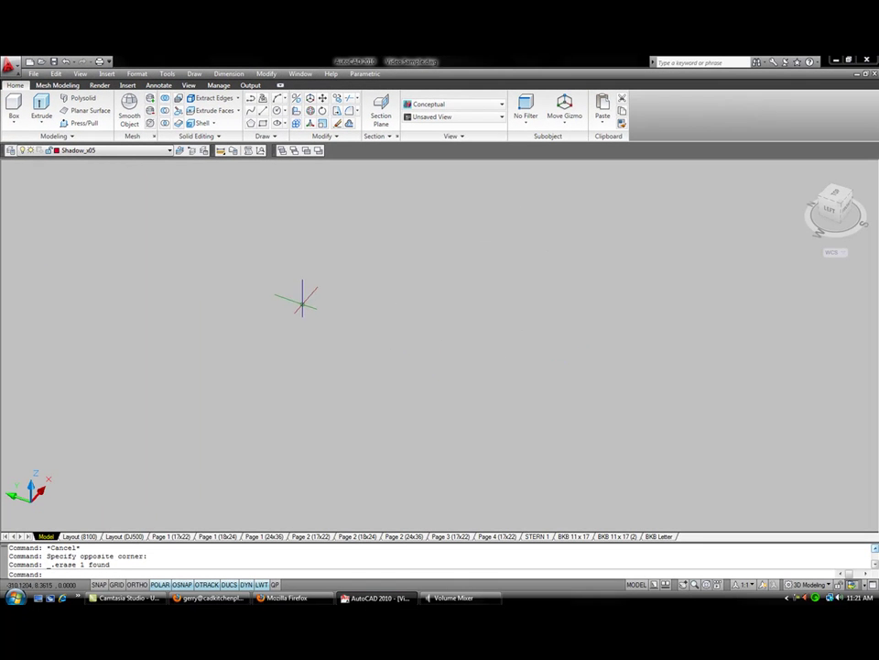
- Draw a solid box from a picked corner with a 24 by 21 base and 34 height
{"action": "left_click", "coordinate": [386, 385]}
{"action": "left_click", "coordinate": [552, 508]}
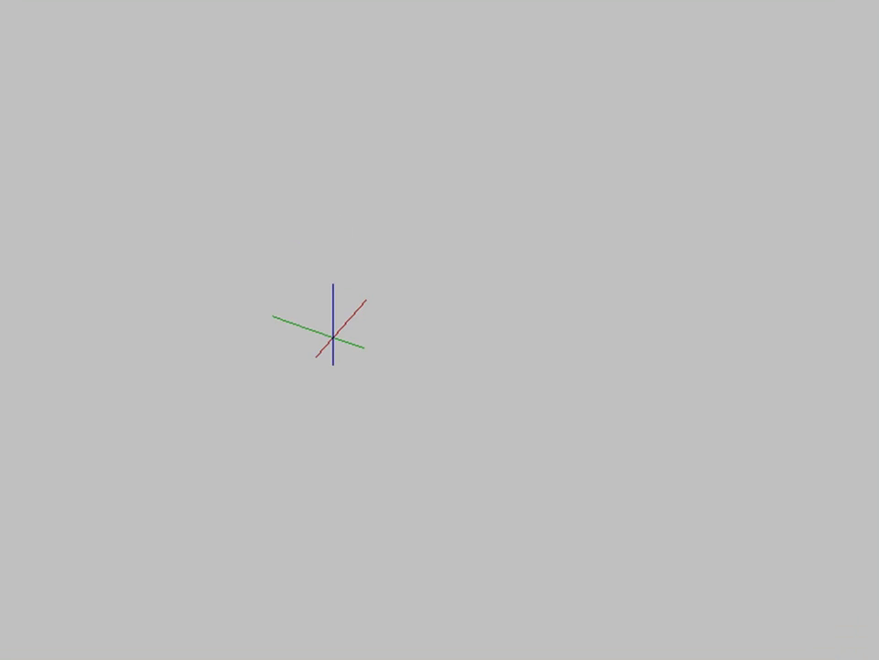
{"action": "left_click", "coordinate": [333, 337]}
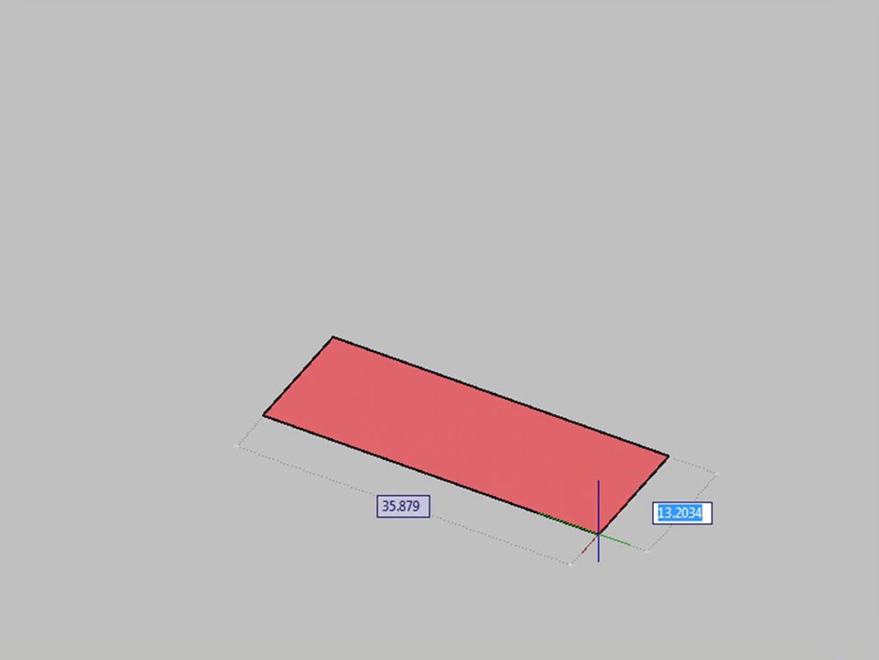
{"action": "type", "text": "24"}
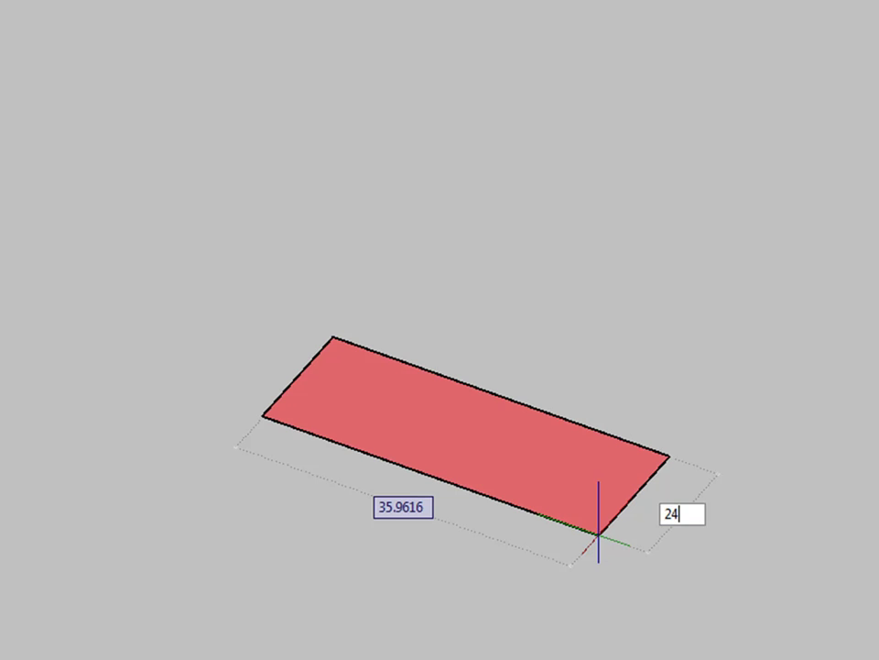
{"action": "key", "text": "Tab"}
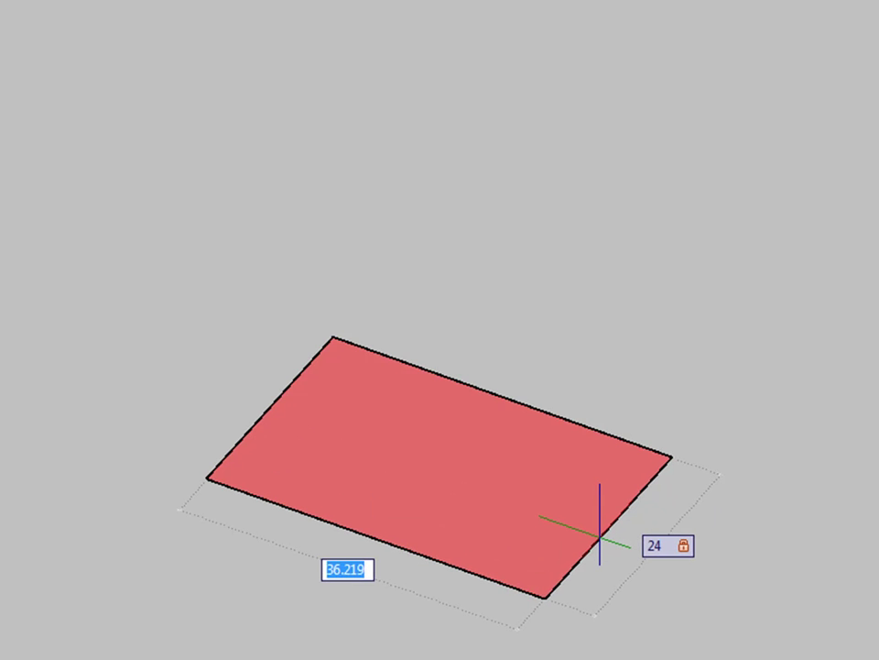
{"action": "type", "text": "21"}
{"action": "key", "text": "Return"}
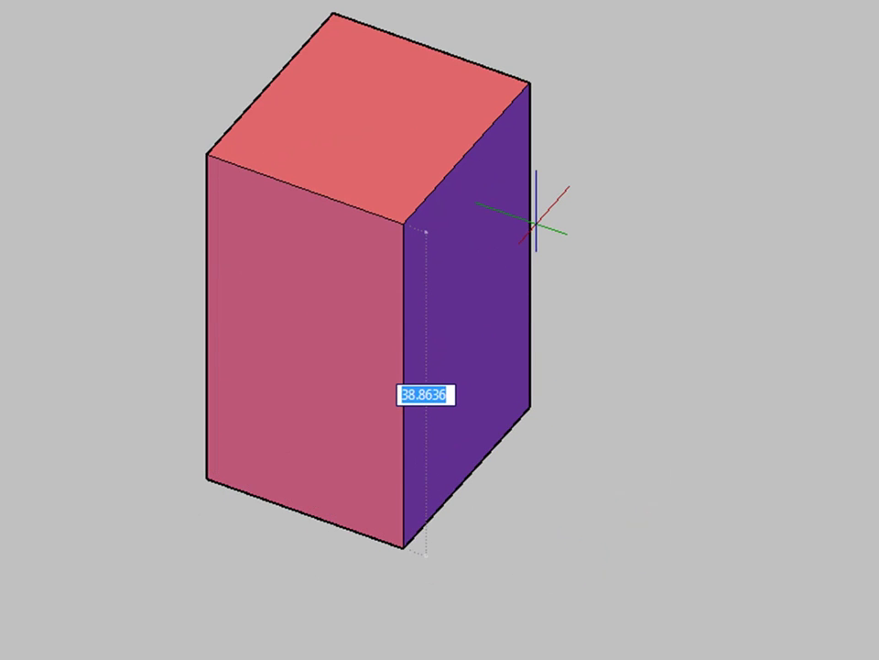
{"action": "type", "text": "34.5"}
{"action": "key", "text": "Return"}
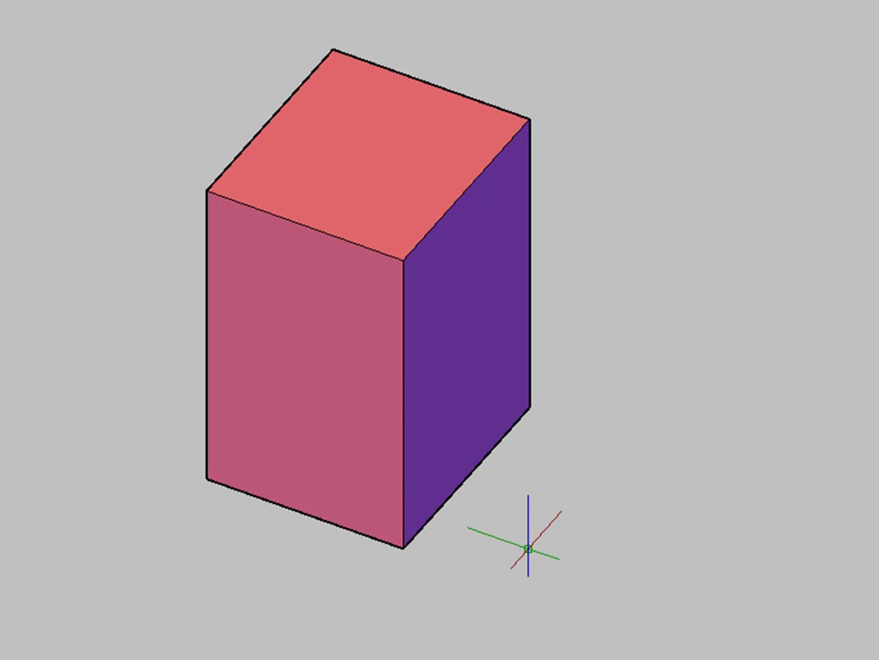
- Select the tall box and orbit the view to see its underside
{"action": "left_click", "coordinate": [524, 543]}
{"action": "left_click", "coordinate": [419, 471]}
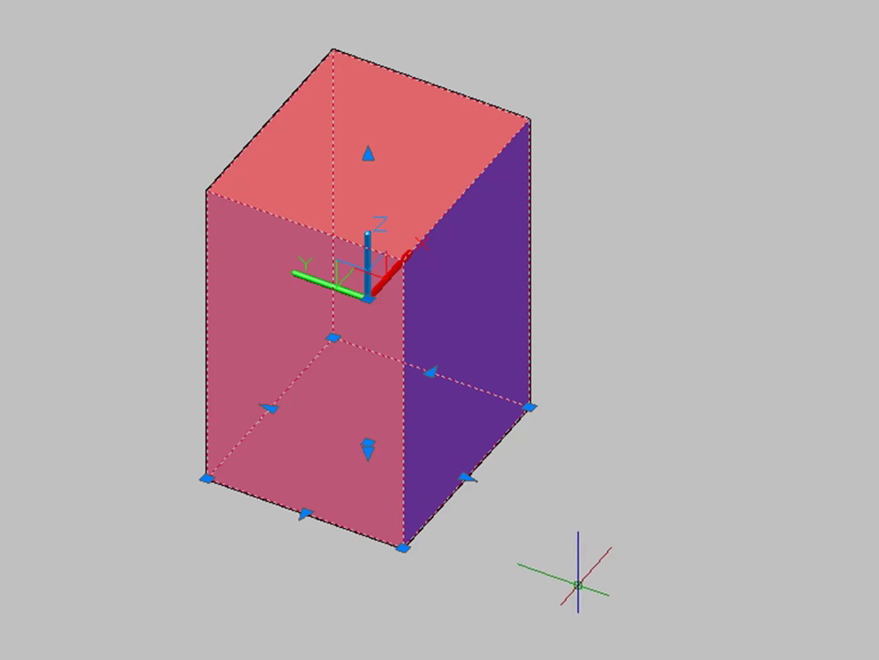
{"action": "middle_click_drag", "start_coordinate": [575, 569], "coordinate": [551, 535], "text": "shift"}
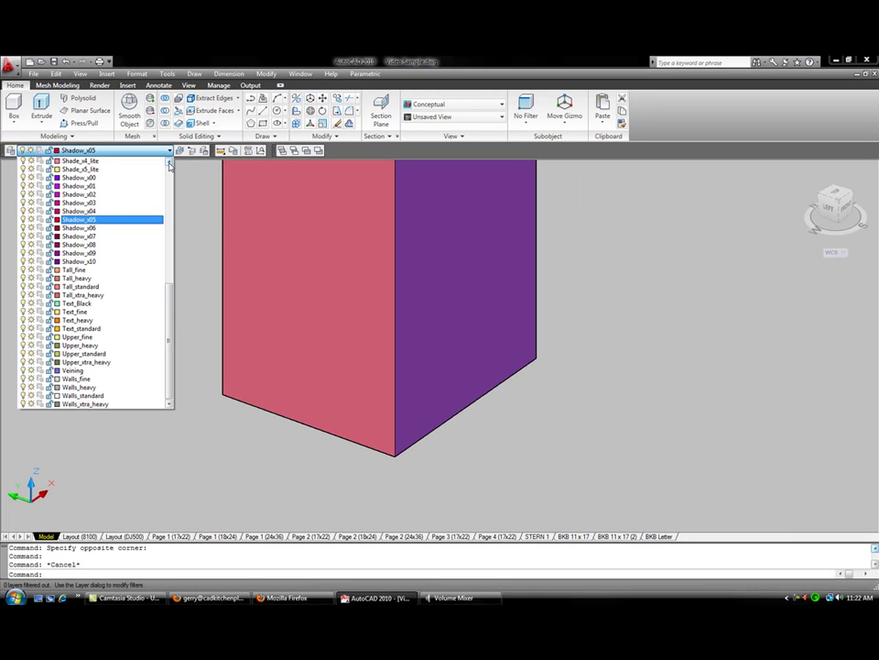
- On layer Shade_x5_lite, draw a box at the bottom front corner, 3 deep, 24 long, 4 high
{"action": "left_click", "coordinate": [87, 169]}
{"action": "left_click", "coordinate": [13, 108]}
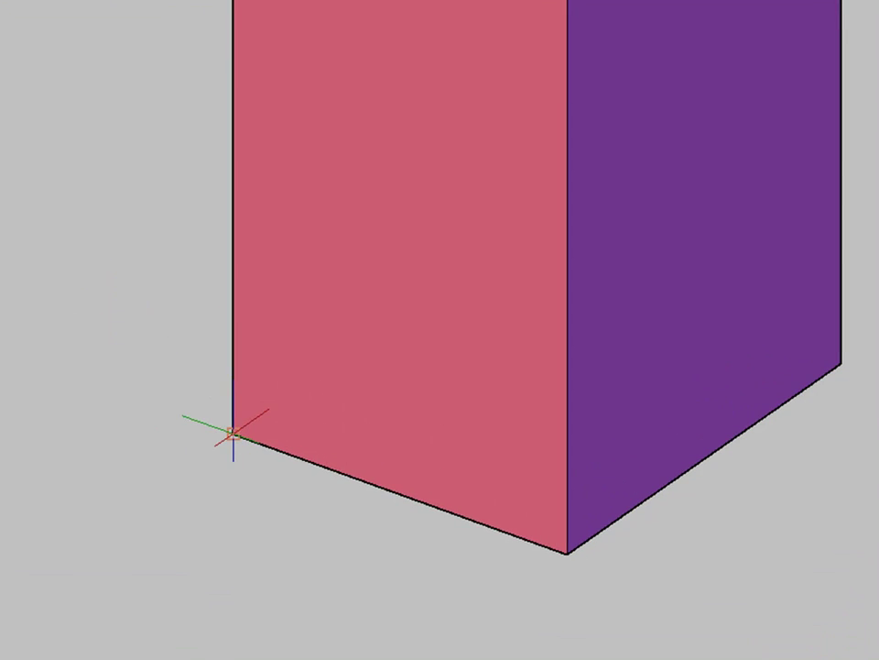
{"action": "left_click", "coordinate": [232, 433]}
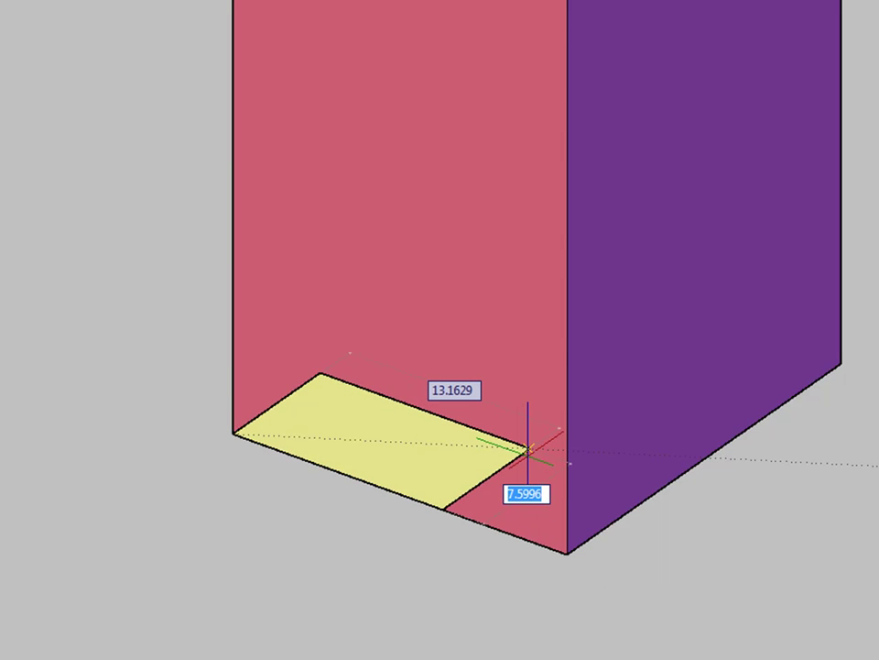
{"action": "type", "text": "3"}
{"action": "key", "text": "Tab"}
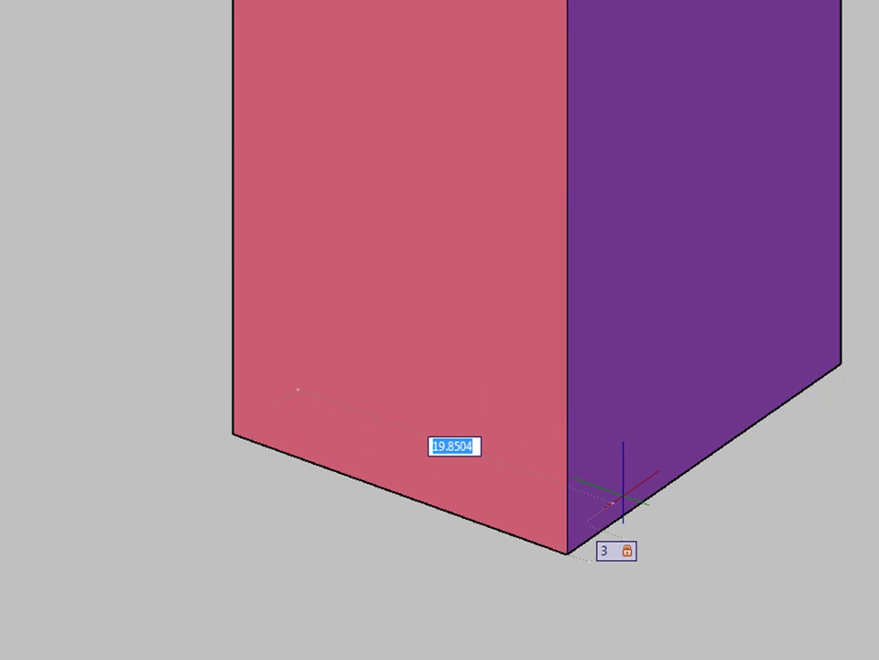
{"action": "type", "text": "24"}
{"action": "key", "text": "Return"}
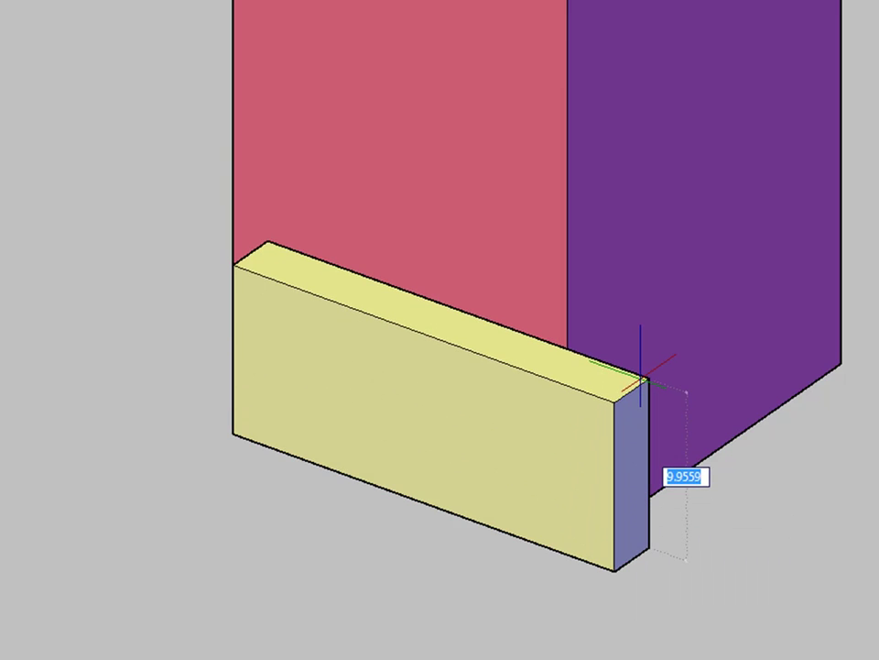
{"action": "type", "text": "4"}
{"action": "key", "text": "Return"}
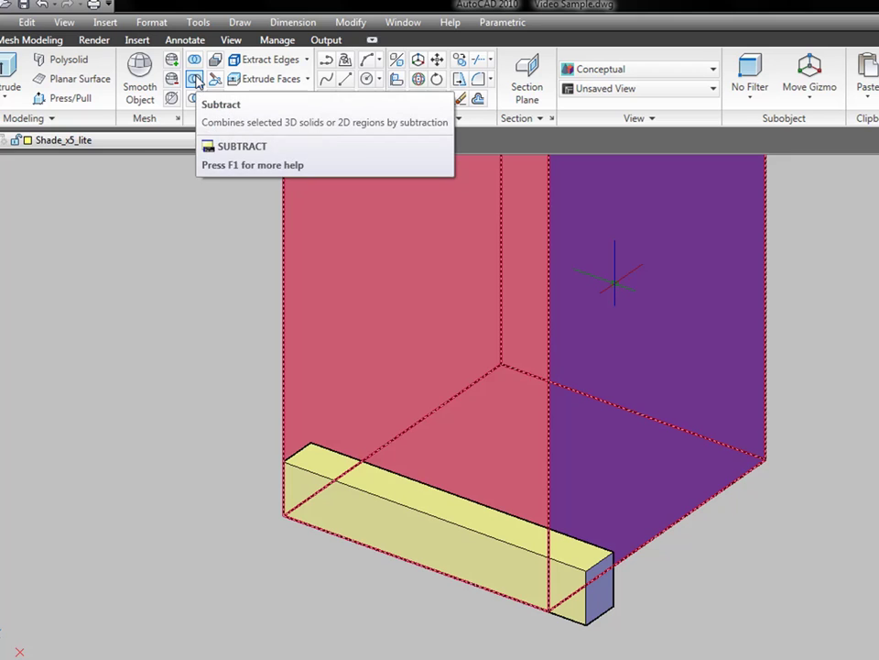
- Subtract the yellow block from the tall box to cut the toe-kick notch
{"action": "left_click", "coordinate": [186, 87]}
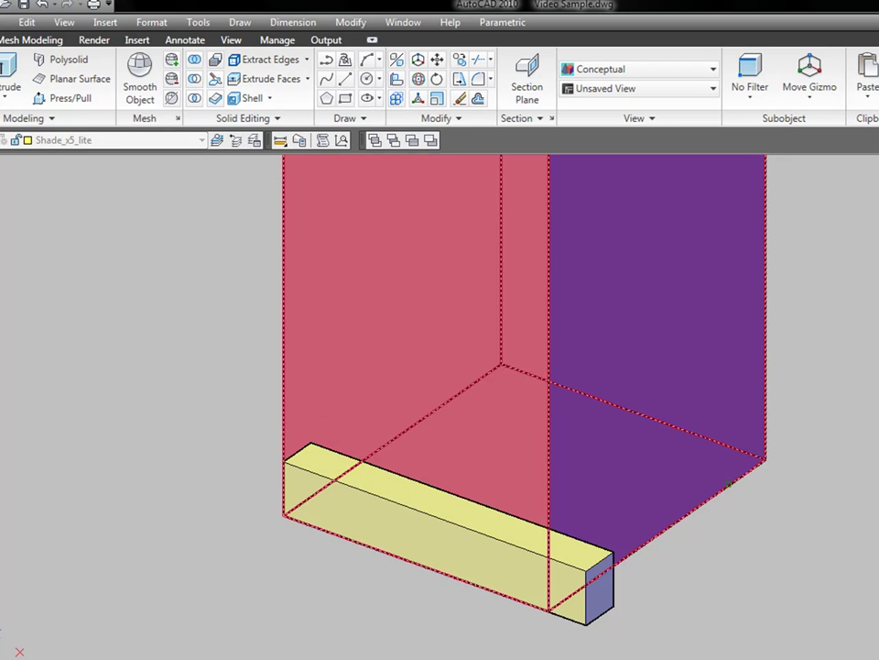
{"action": "left_click", "coordinate": [728, 483]}
{"action": "key", "text": "Return"}
{"action": "left_click", "coordinate": [587, 600]}
{"action": "key", "text": "Return"}
- Select the notched cabinet and orbit to view it from below
{"action": "scroll", "coordinate": [613, 630], "scroll_direction": "down", "scroll_amount": 2}
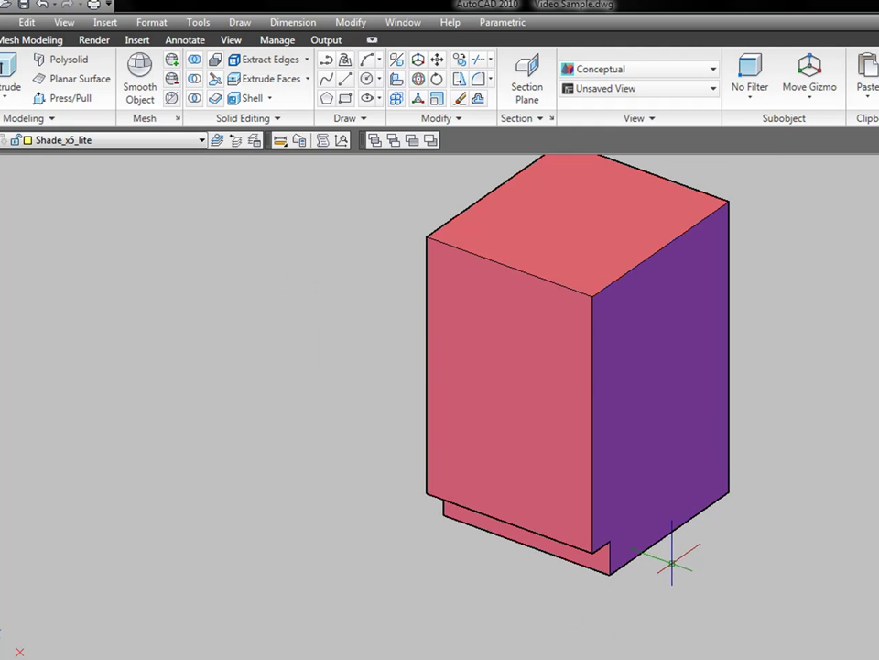
{"action": "left_click", "coordinate": [645, 519]}
{"action": "key", "text": "Escape"}
{"action": "mouse_move", "coordinate": [669, 563]}
{"action": "middle_mouse_down", "text": "shift"}
{"action": "mouse_move", "coordinate": [660, 464]}
{"action": "mouse_move", "coordinate": [706, 426]}
{"action": "mouse_move", "coordinate": [785, 475]}
{"action": "mouse_move", "coordinate": [746, 544]}
{"action": "mouse_move", "coordinate": [677, 569]}
{"action": "middle_mouse_up", "text": "shift"}
{"action": "key", "text": "Escape"}
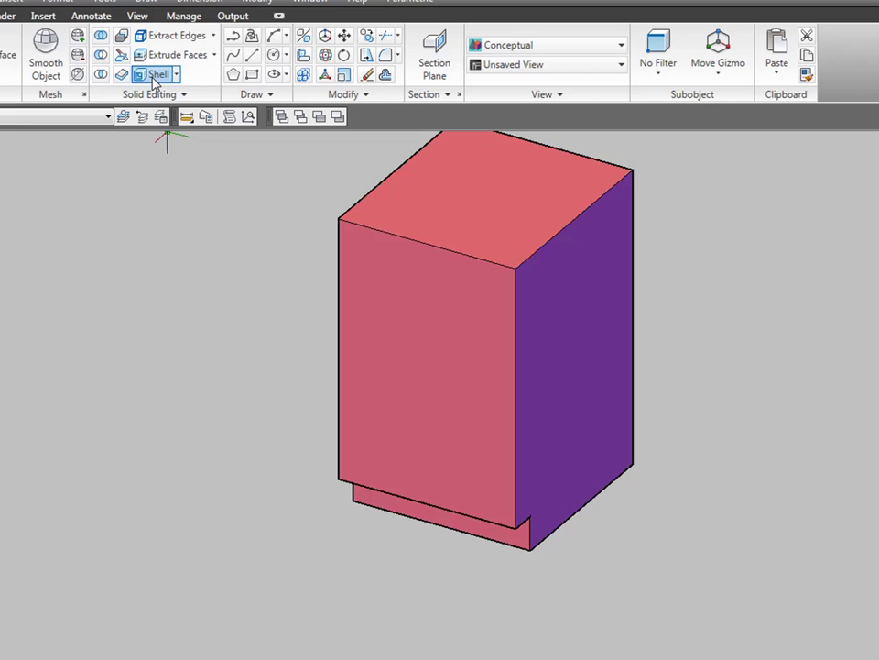
- Shell the cabinet solid into a thin-walled hollow case with one face removed
{"action": "left_click", "coordinate": [154, 77]}
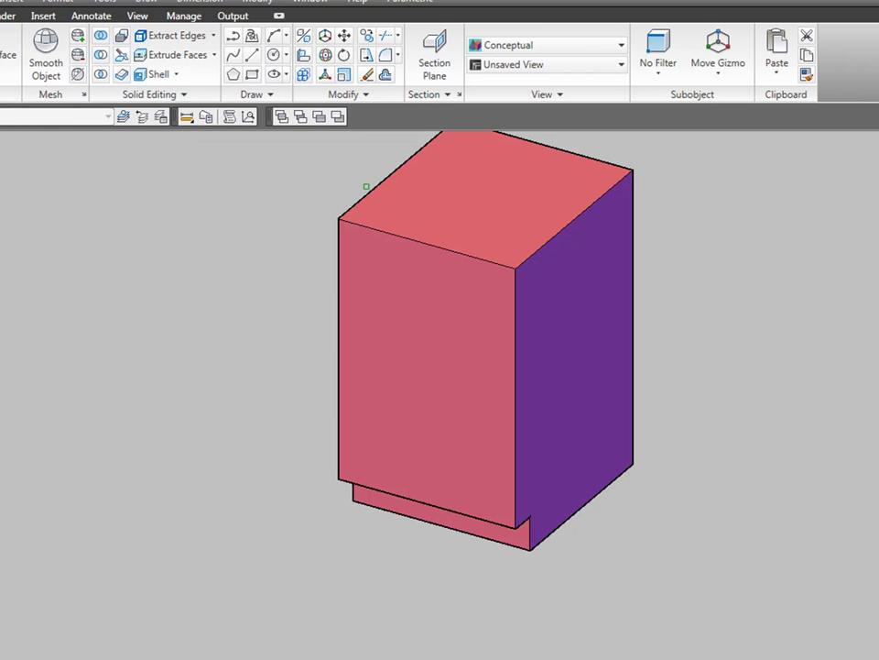
{"action": "left_click", "coordinate": [367, 192]}
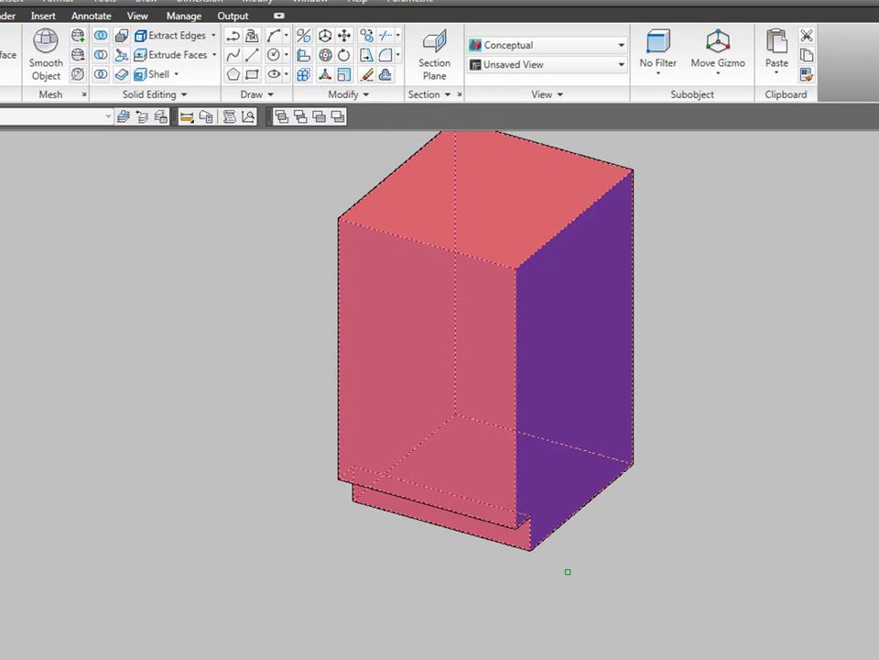
{"action": "middle_click_drag", "start_coordinate": [568, 572], "coordinate": [536, 330], "text": "shift"}
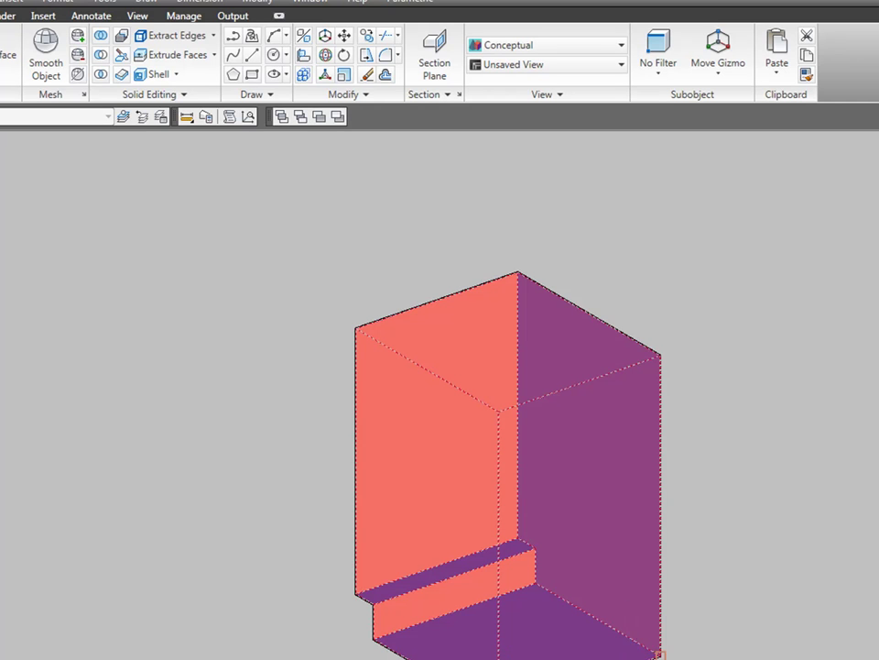
{"action": "key", "text": "Return"}
{"action": "middle_click_drag", "start_coordinate": [614, 494], "coordinate": [562, 416]}
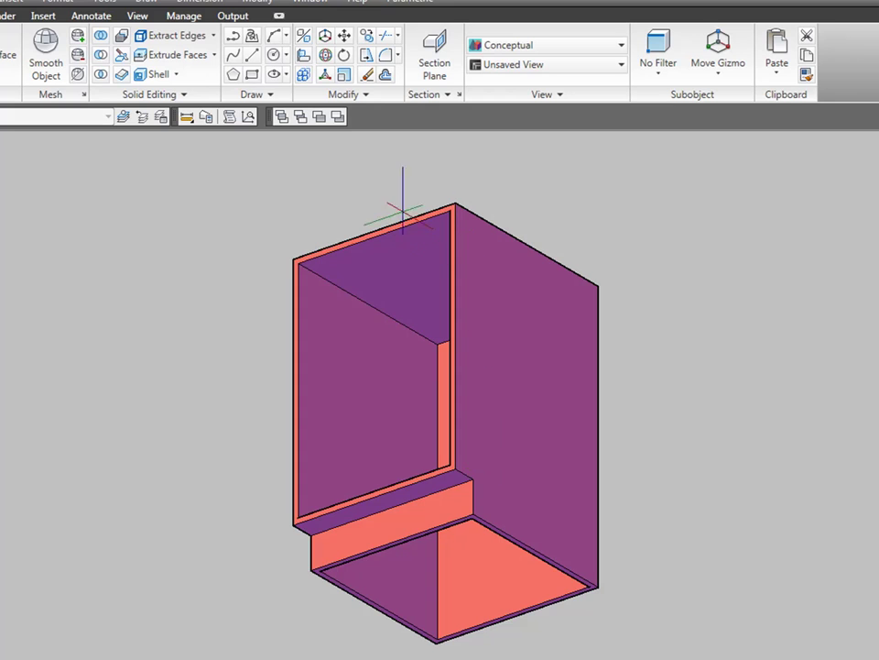
{"action": "scroll", "coordinate": [705, 458], "scroll_direction": "down", "scroll_amount": 4}
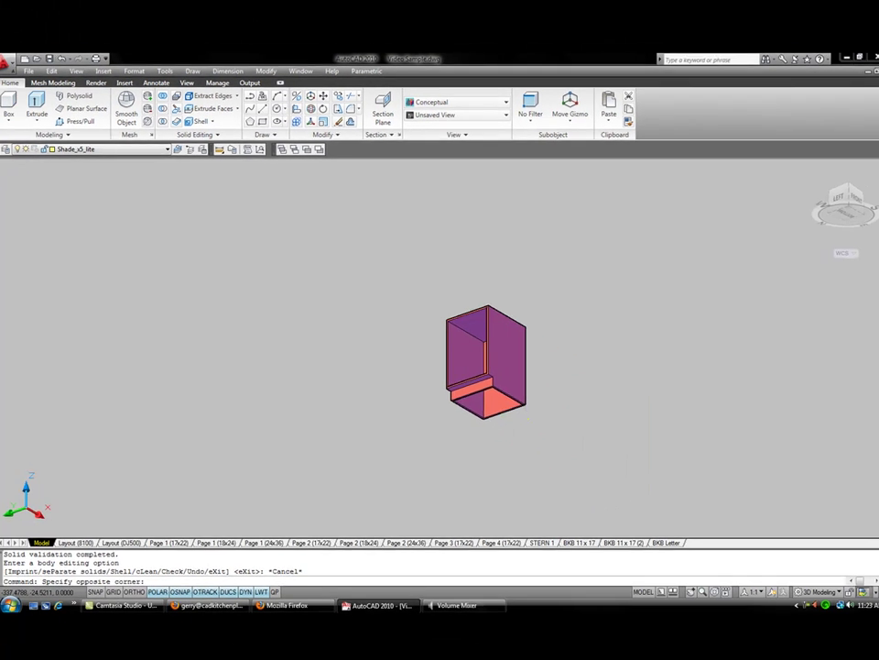
- Window-select the cabinet, orbit to its left side, then select all the solids
{"action": "left_click", "coordinate": [612, 500]}
{"action": "left_click", "coordinate": [484, 402]}
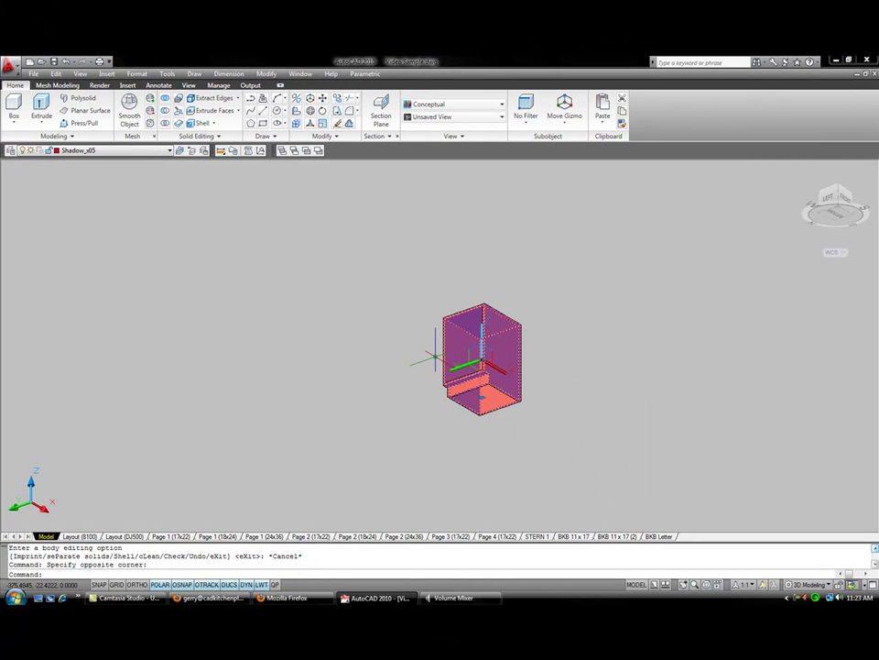
{"action": "middle_click_drag", "start_coordinate": [423, 354], "coordinate": [460, 455], "text": "shift"}
{"action": "scroll", "coordinate": [479, 384], "scroll_direction": "up", "scroll_amount": 8}
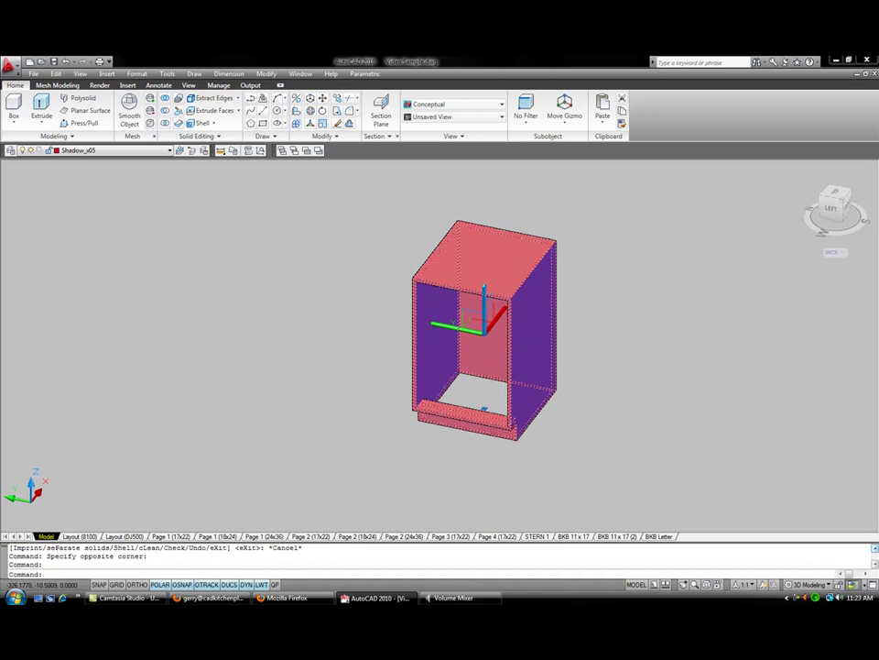
{"action": "key", "text": "Escape"}
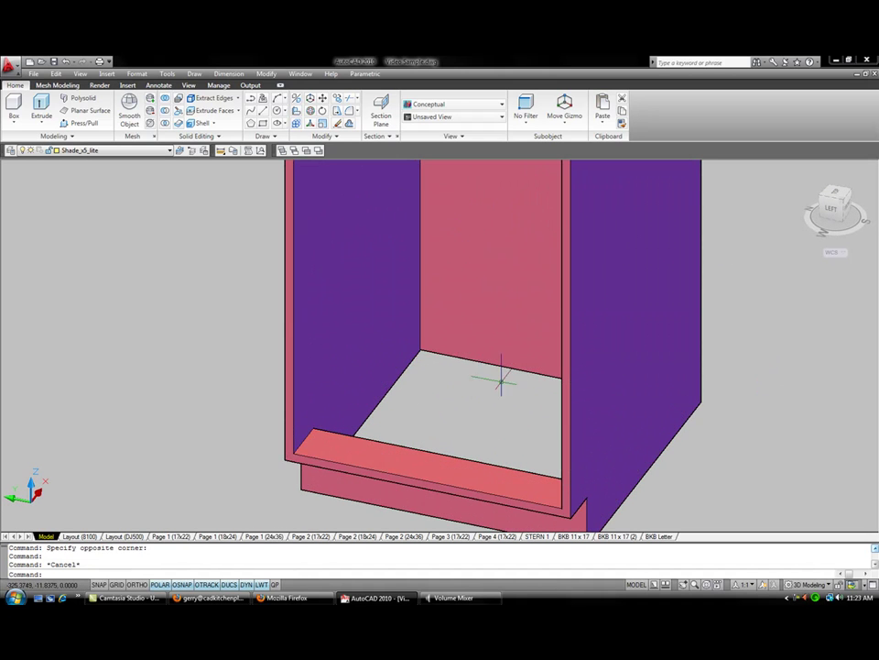
{"action": "key", "text": "ctrl+a"}
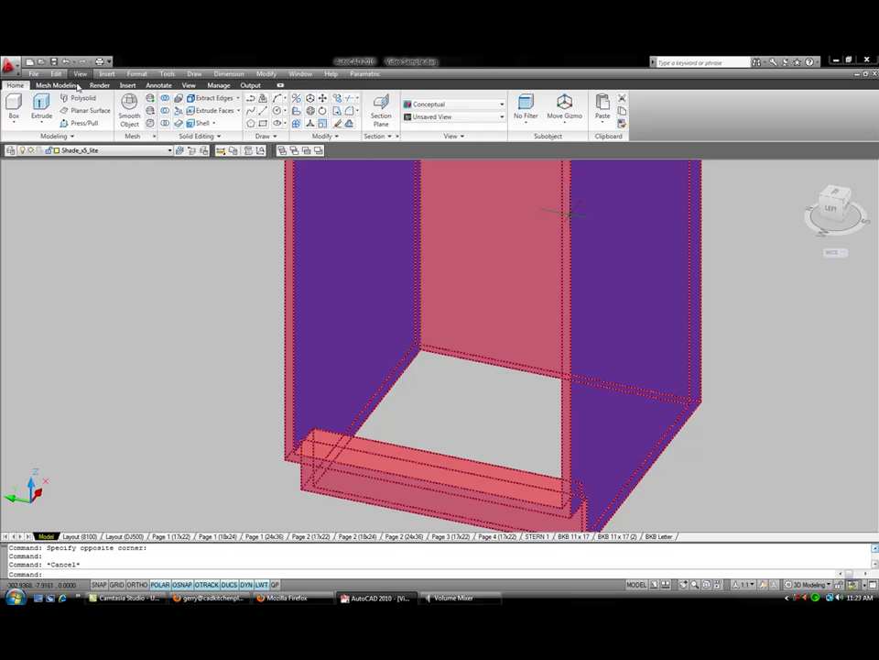
- Draw a bottom panel box inside the case with its first corner 4 units up
{"action": "left_click", "coordinate": [14, 105]}
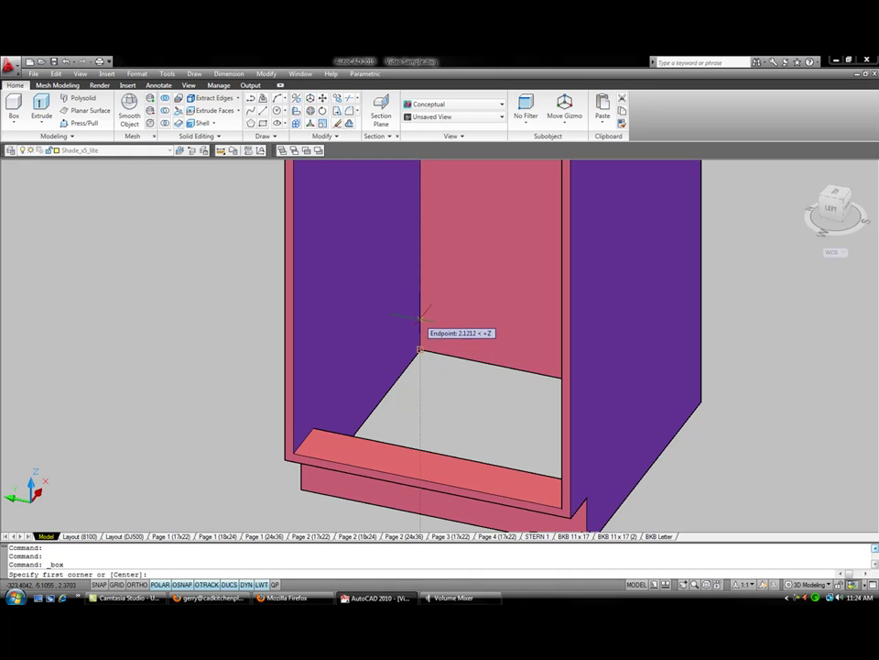
{"action": "type", "text": "4"}
{"action": "key", "text": "Return"}
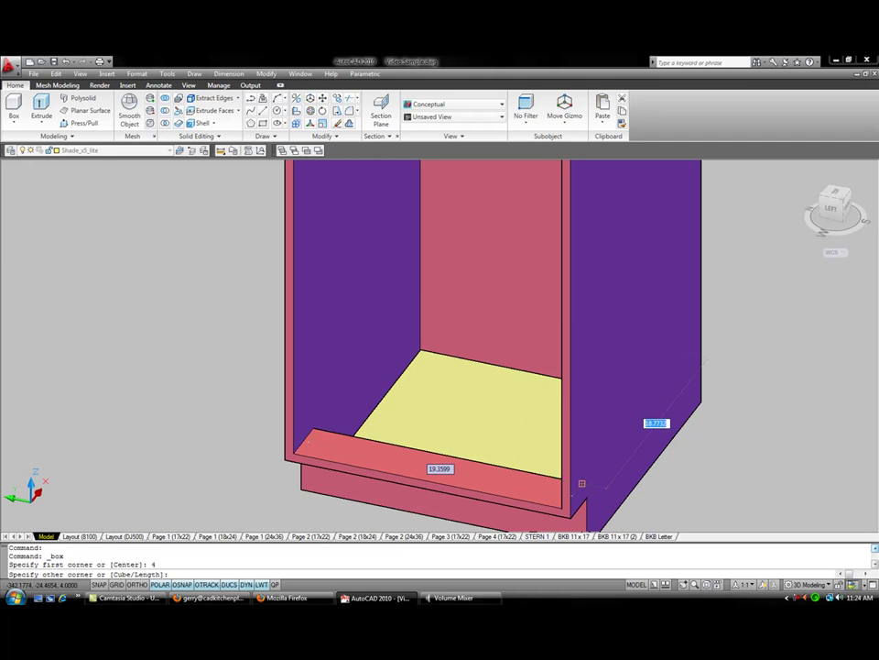
{"action": "left_click", "coordinate": [582, 482]}
{"action": "key", "text": "Escape"}
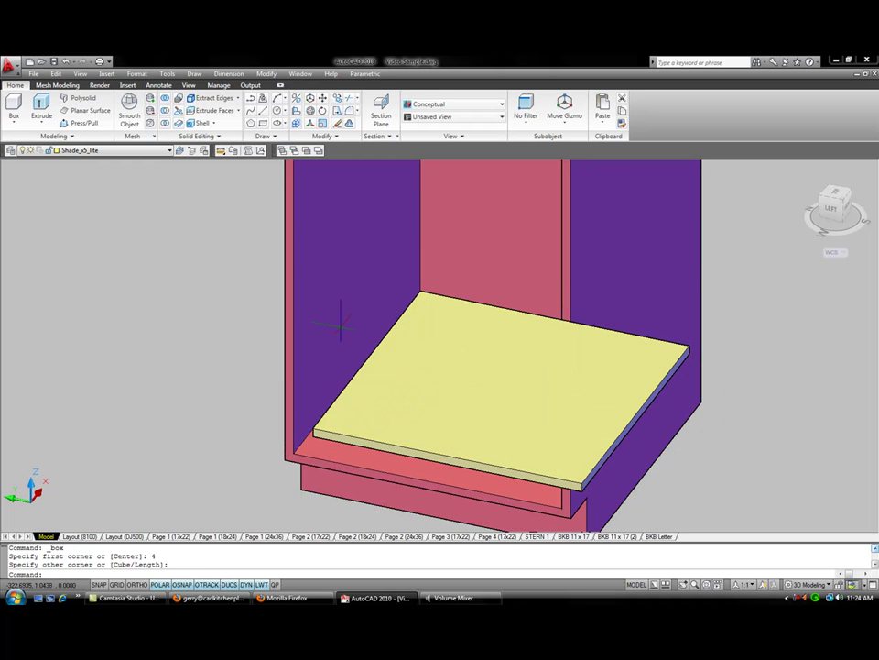
- Select the cabinet solids and orbit to check the bottom panel from another angle
{"action": "scroll", "coordinate": [788, 403], "scroll_direction": "down", "scroll_amount": 8}
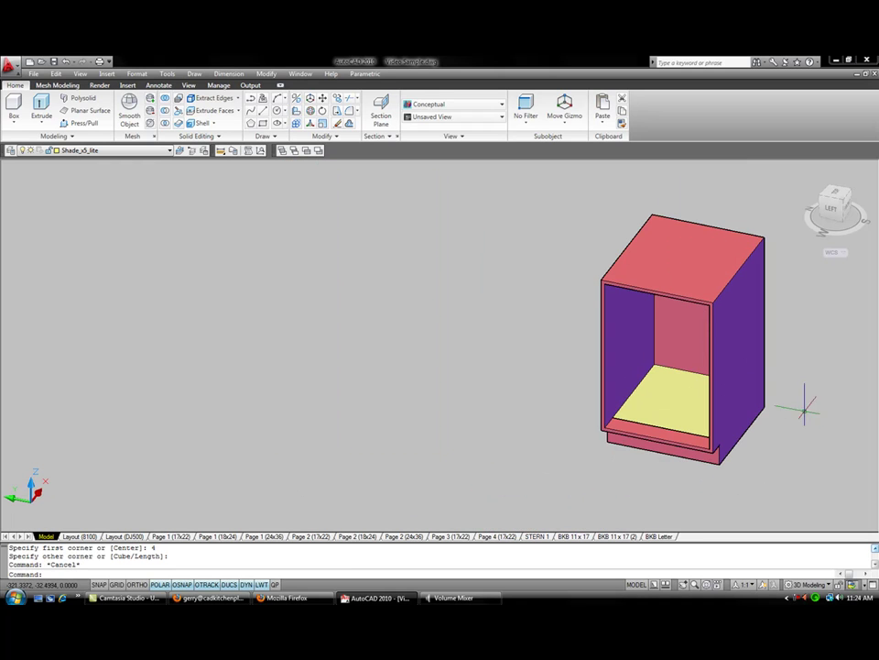
{"action": "left_click", "coordinate": [798, 433]}
{"action": "left_click", "coordinate": [717, 365]}
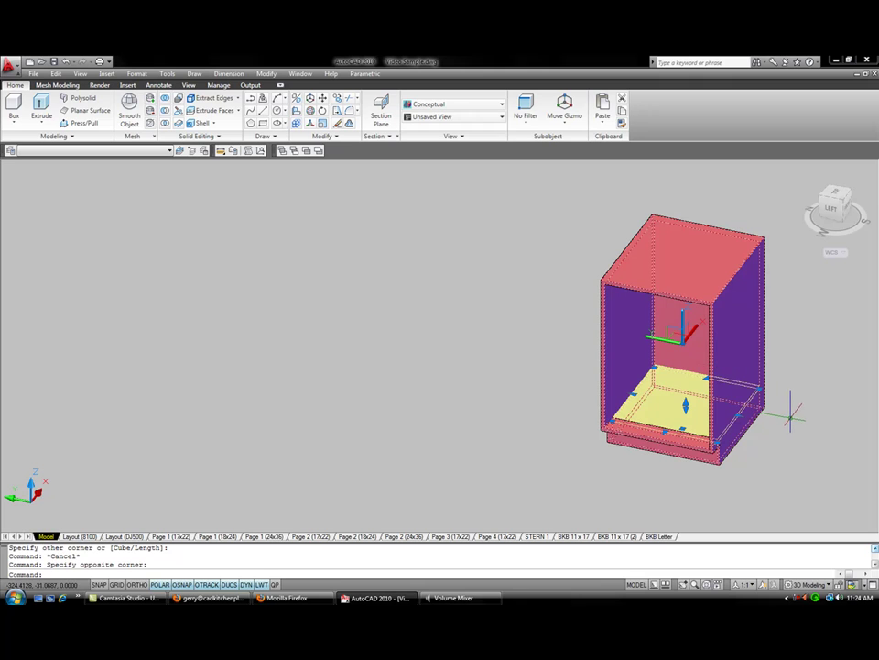
{"action": "middle_click_drag", "start_coordinate": [792, 416], "coordinate": [775, 391], "text": "shift"}
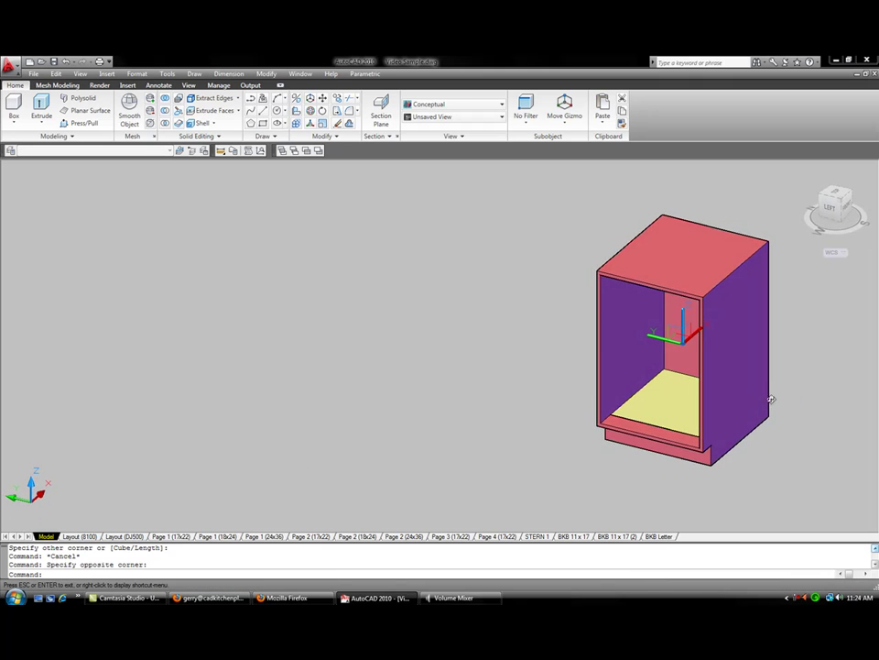
- Union the bottom panel with the cabinet case into one solid
{"action": "key", "text": "Escape"}
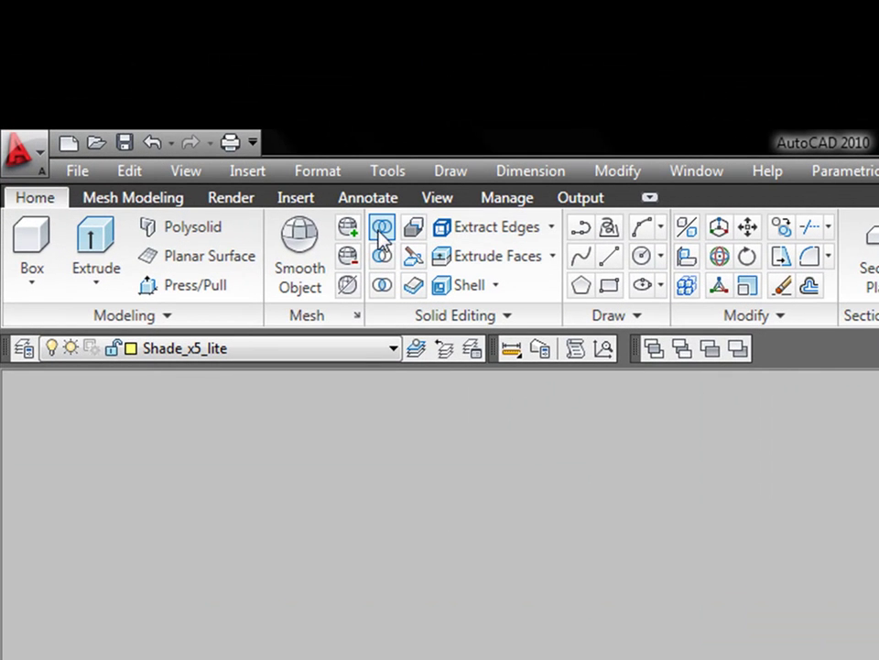
{"action": "left_click", "coordinate": [384, 229]}
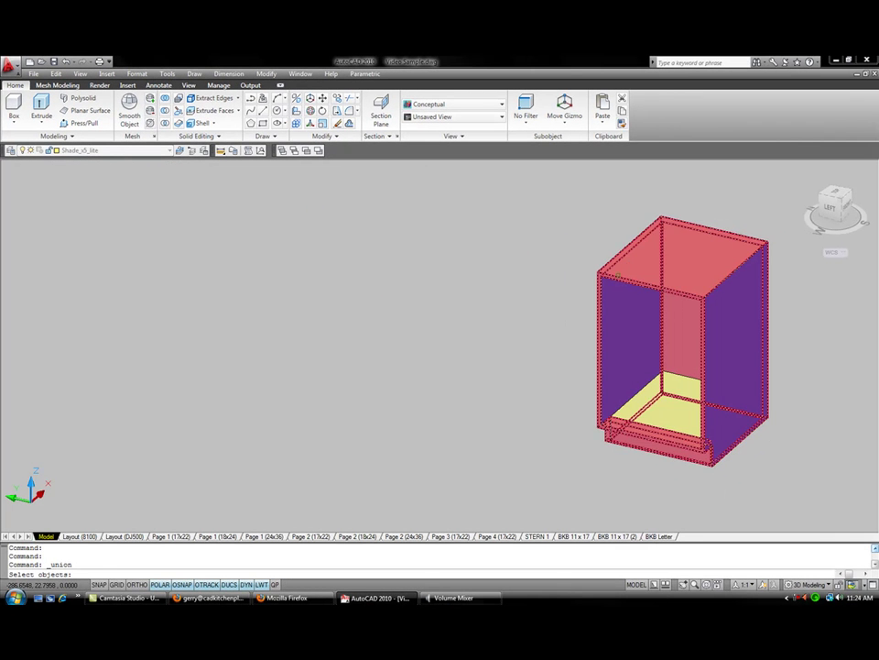
{"action": "left_click", "coordinate": [620, 286]}
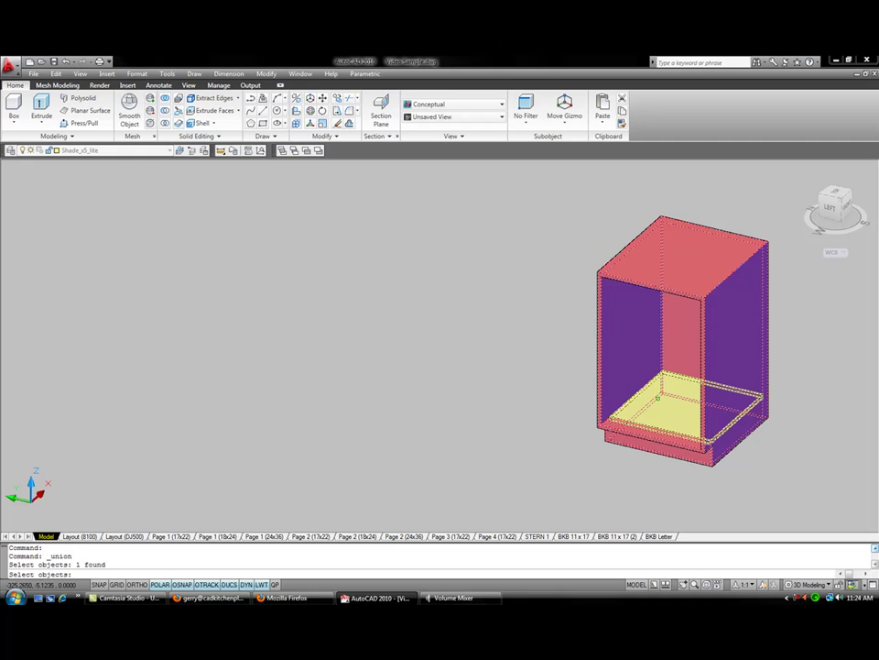
{"action": "left_click", "coordinate": [657, 398]}
{"action": "key", "text": "Return"}
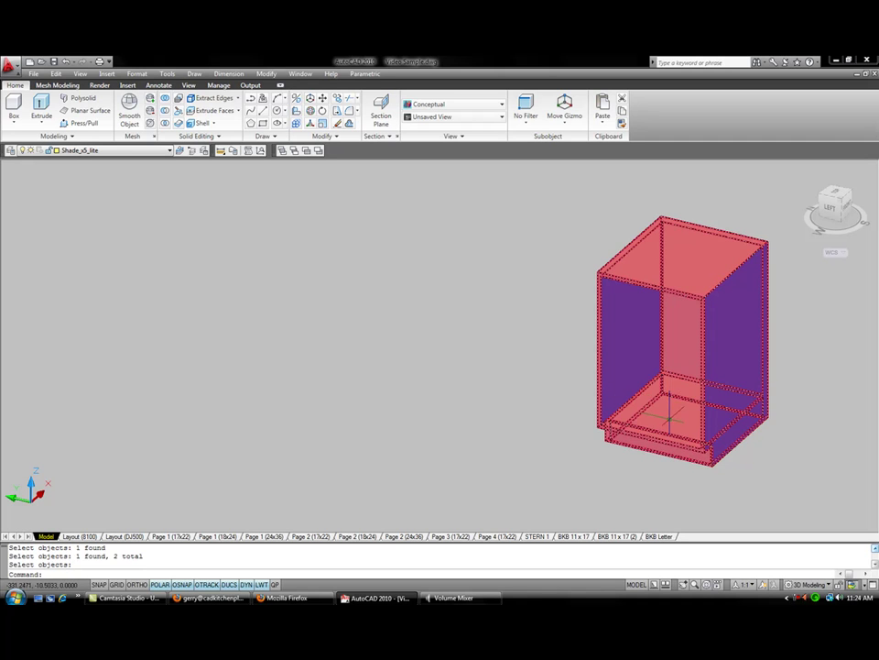
- Pan and orbit the merged cabinet to inspect its back and side
{"action": "middle_click_drag", "start_coordinate": [666, 416], "coordinate": [519, 396]}
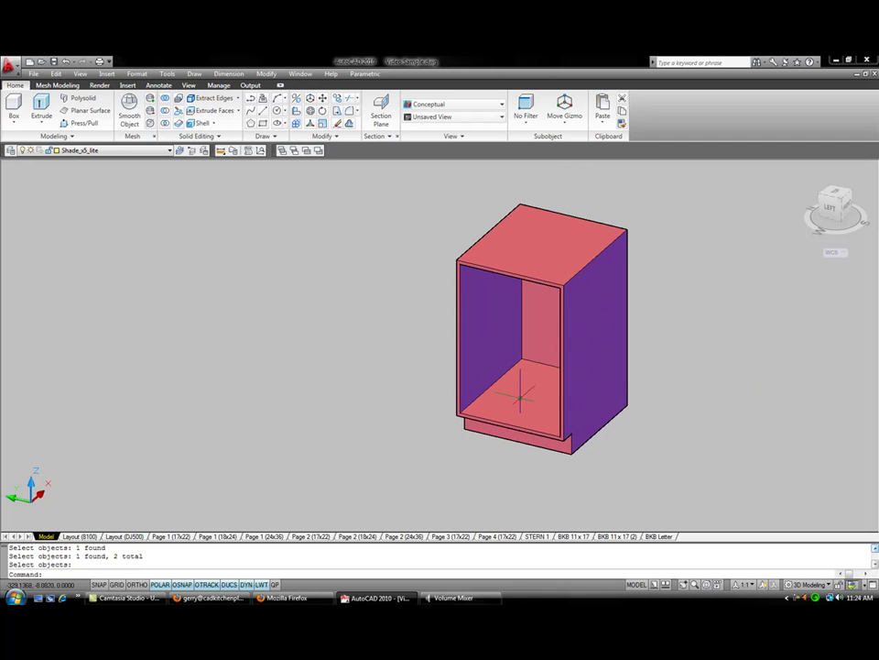
{"action": "left_click", "coordinate": [645, 445]}
{"action": "left_click", "coordinate": [597, 383]}
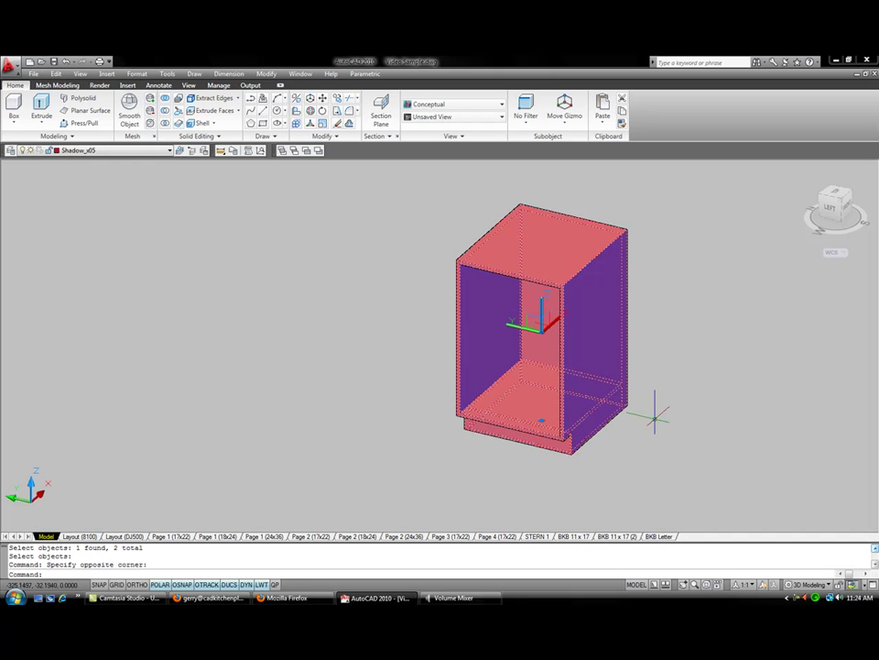
{"action": "mouse_move", "coordinate": [655, 414]}
{"action": "middle_mouse_down", "text": "shift"}
{"action": "mouse_move", "coordinate": [624, 318]}
{"action": "mouse_move", "coordinate": [563, 297]}
{"action": "mouse_move", "coordinate": [615, 321]}
{"action": "mouse_move", "coordinate": [650, 369]}
{"action": "mouse_move", "coordinate": [633, 308]}
{"action": "mouse_move", "coordinate": [647, 373]}
{"action": "mouse_move", "coordinate": [644, 409]}
{"action": "middle_mouse_up", "text": "shift"}
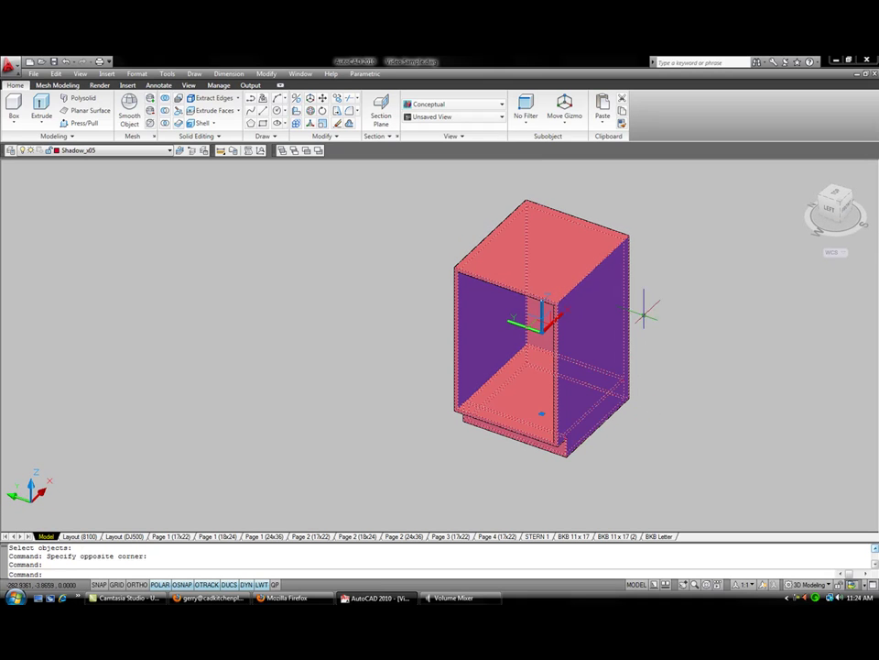
- Erase the selected shadow object and draw a short guide line at the top corner
{"action": "key", "text": "Delete"}
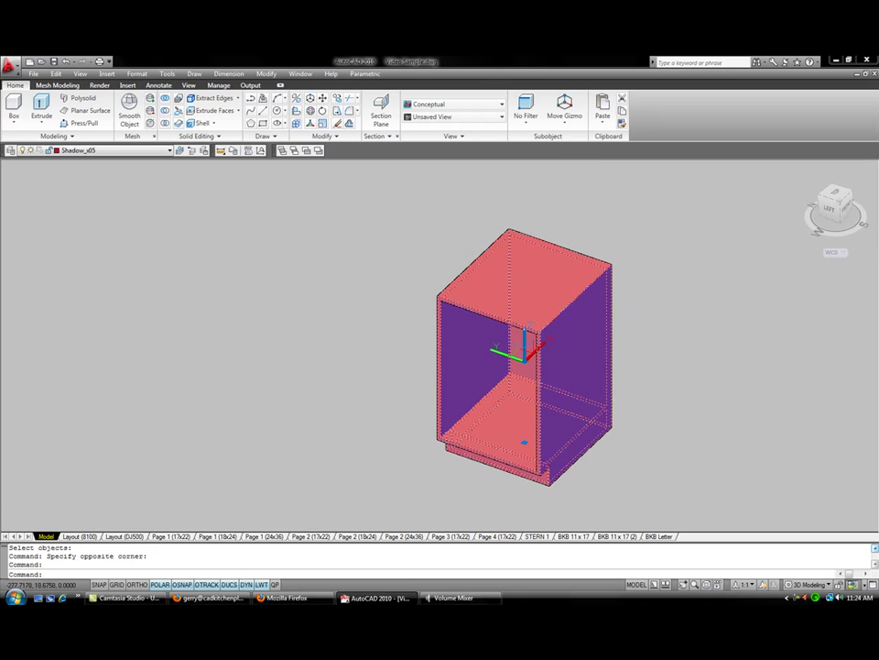
{"action": "scroll", "coordinate": [375, 243], "scroll_direction": "up", "scroll_amount": 4}
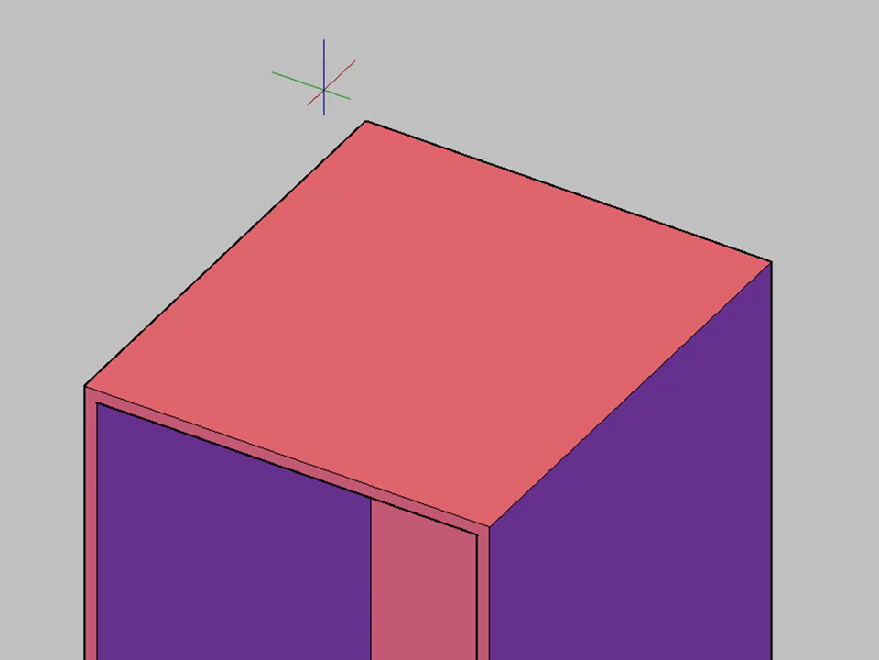
{"action": "left_click", "coordinate": [367, 120]}
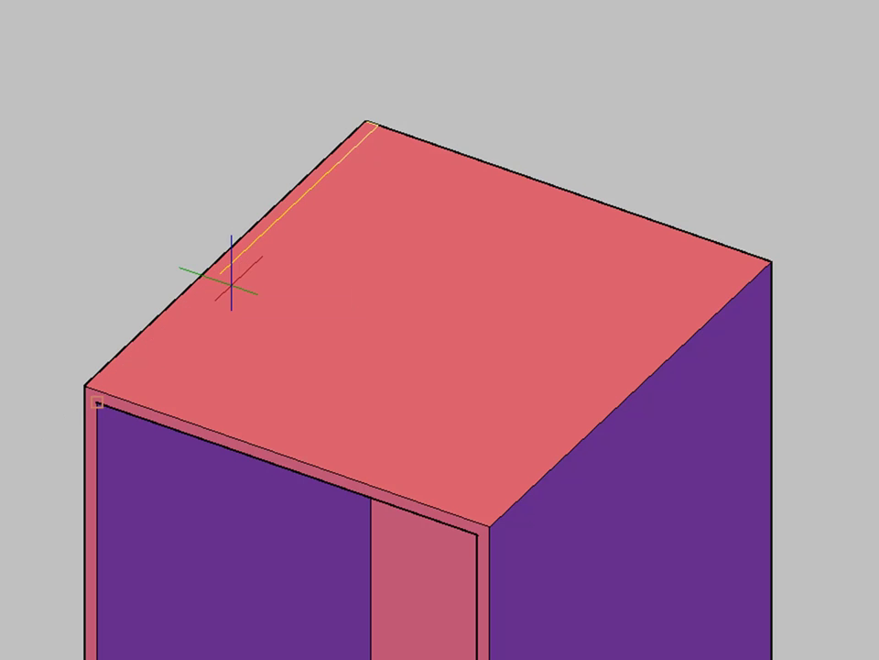
{"action": "left_click", "coordinate": [340, 166]}
{"action": "key", "text": "Return"}
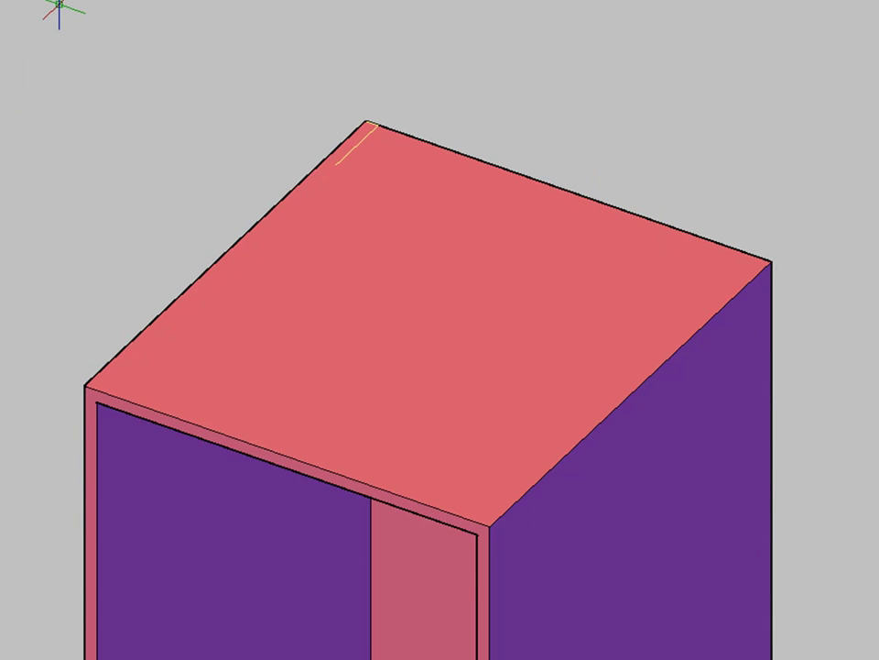
- Draw a 0.625 inset guide line from the cabinet's front top corner
{"action": "left_click", "coordinate": [490, 527]}
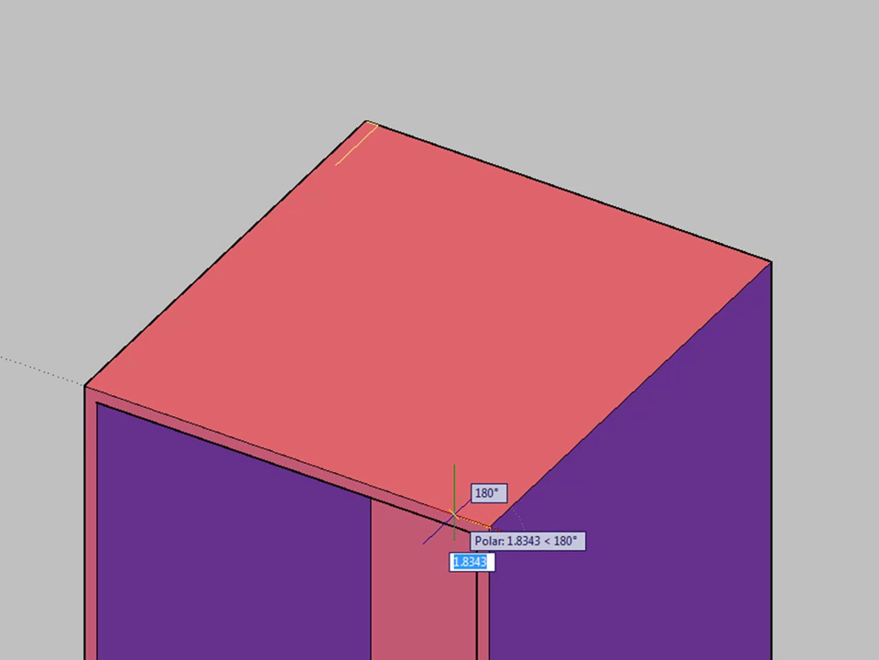
{"action": "type", "text": ".625"}
{"action": "key", "text": "Return"}
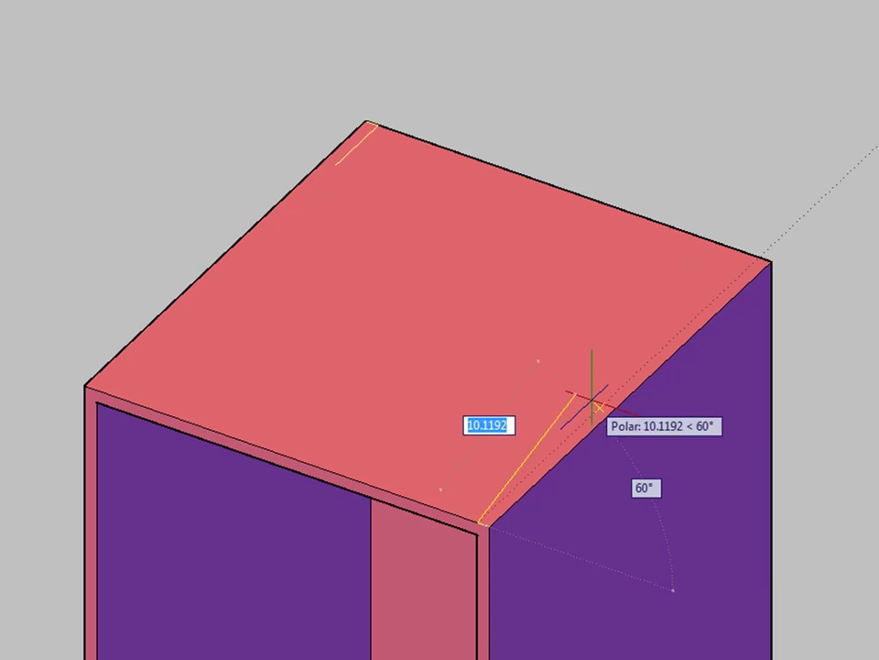
{"action": "key", "text": "Return"}
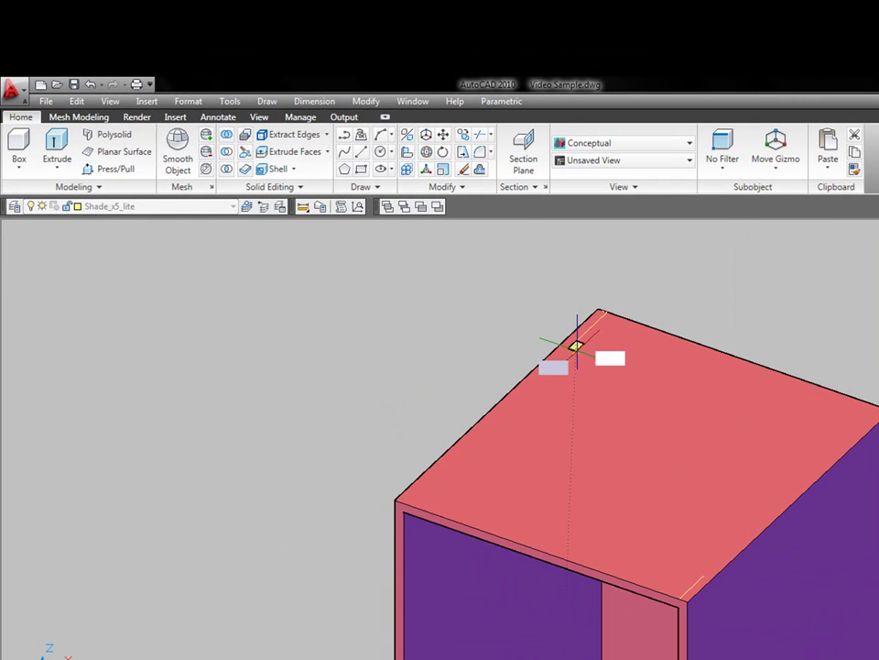
- Draw a box solid spanning the cabinet top
{"action": "left_click", "coordinate": [577, 342]}
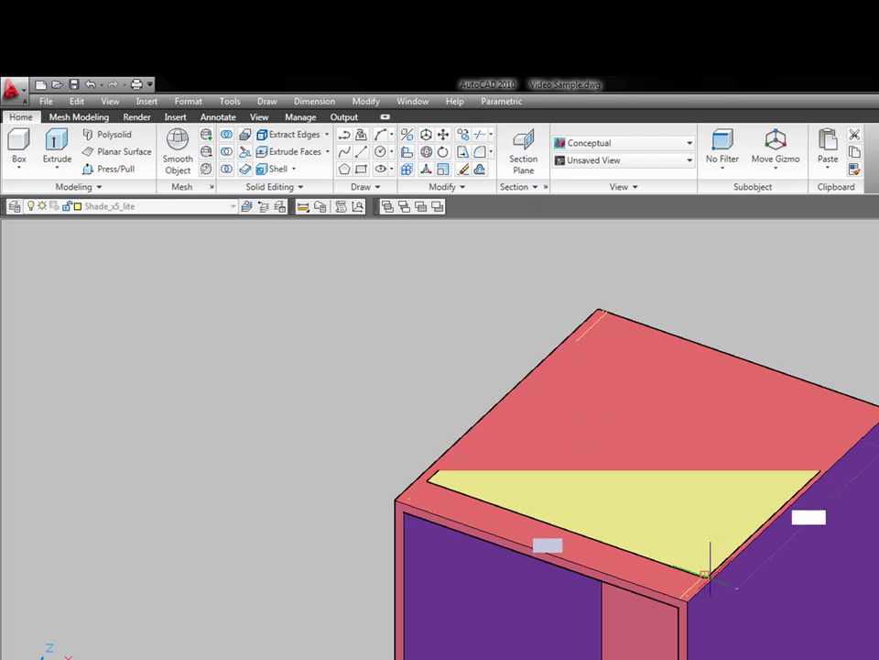
{"action": "left_click", "coordinate": [704, 573]}
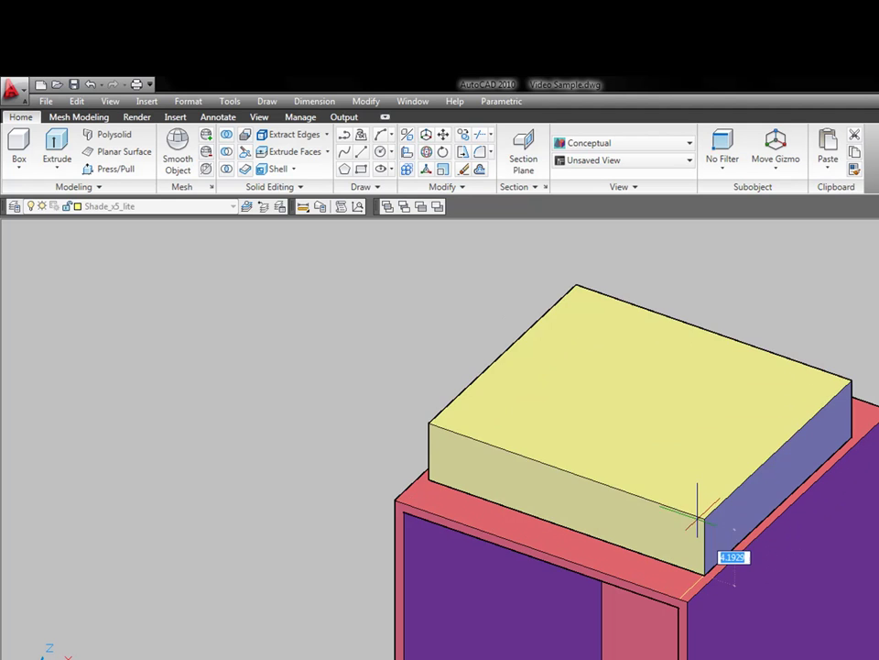
{"action": "left_click", "coordinate": [696, 508]}
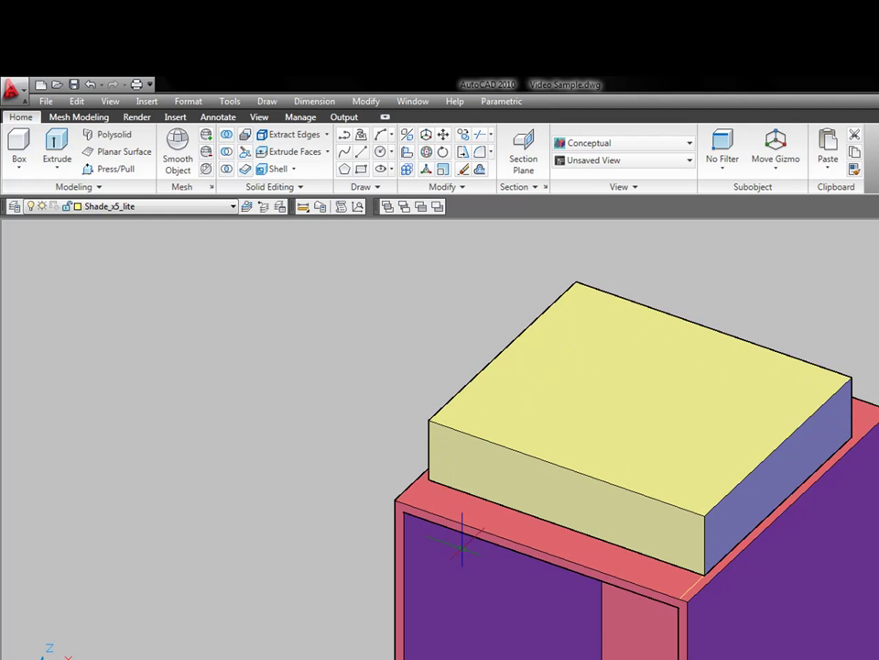
{"action": "middle_click_drag", "start_coordinate": [412, 438], "coordinate": [412, 349]}
- Stretch the box's bottom face down into the upper front of the case
{"action": "left_click", "coordinate": [446, 322]}
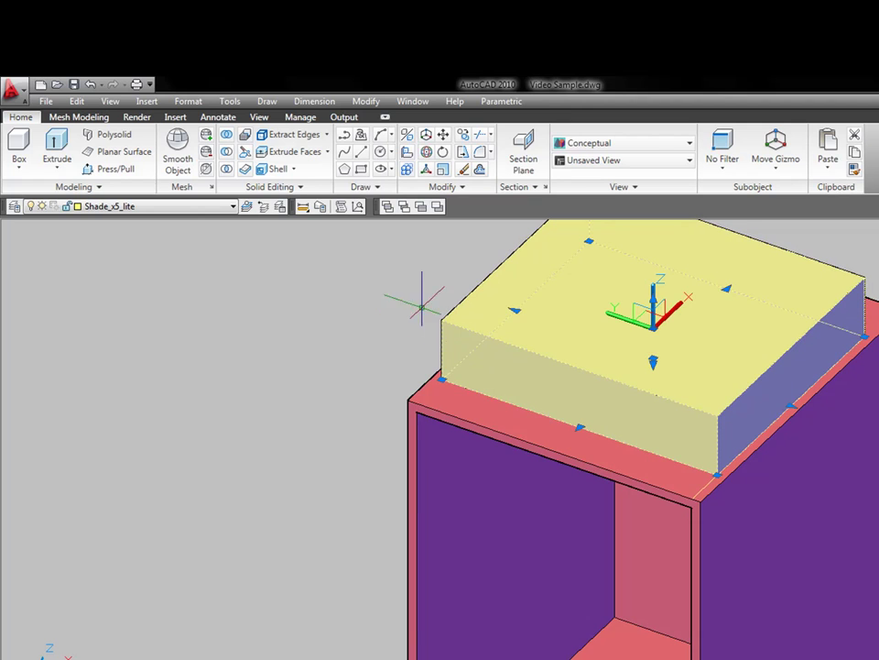
{"action": "left_click", "coordinate": [653, 360]}
{"action": "left_click", "coordinate": [652, 443]}
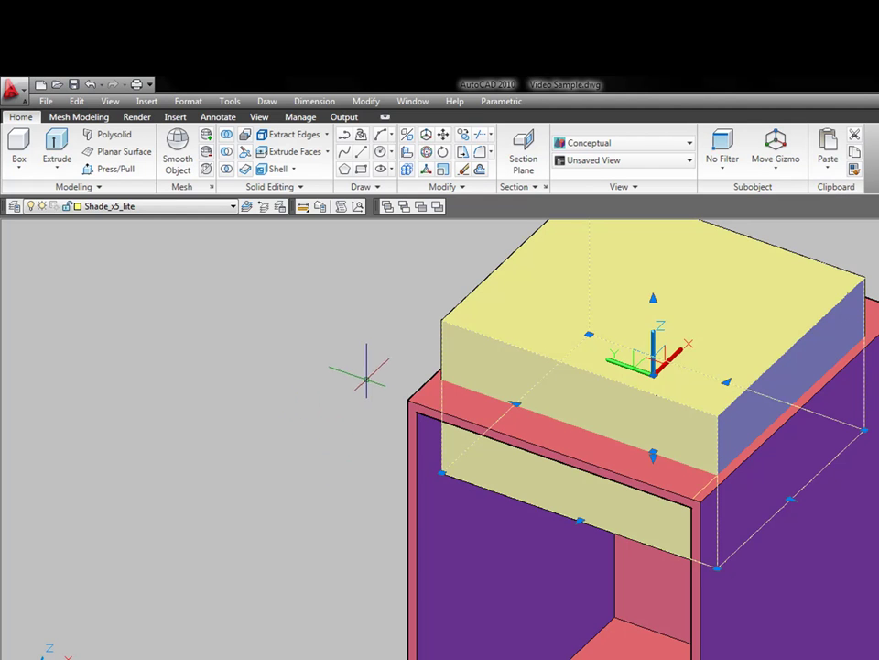
{"action": "key", "text": "Escape"}
- Subtract the yellow box from the cabinet shell
{"action": "scroll", "coordinate": [403, 396], "scroll_direction": "down", "scroll_amount": 4}
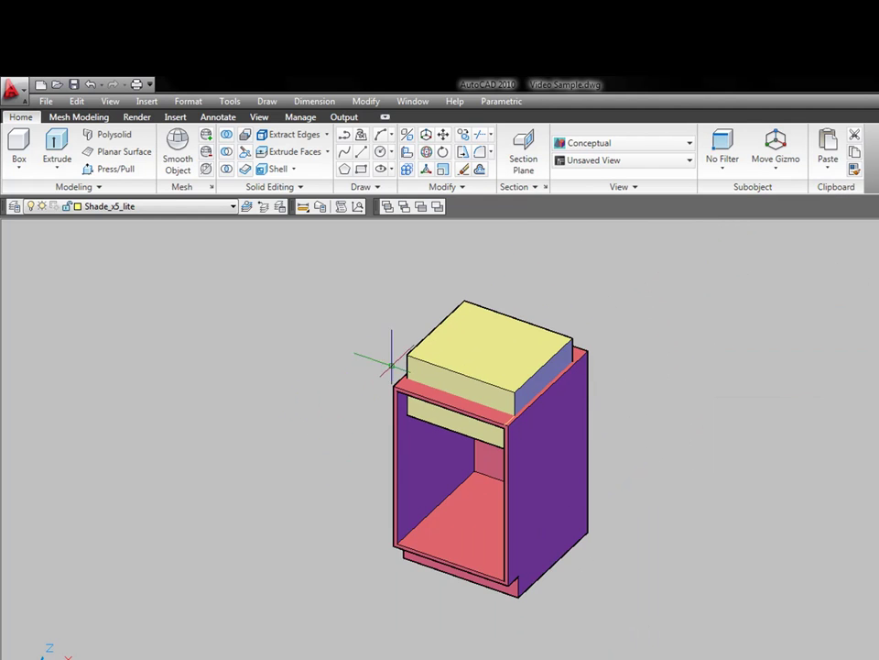
{"action": "left_click", "coordinate": [227, 151]}
{"action": "left_click", "coordinate": [588, 376]}
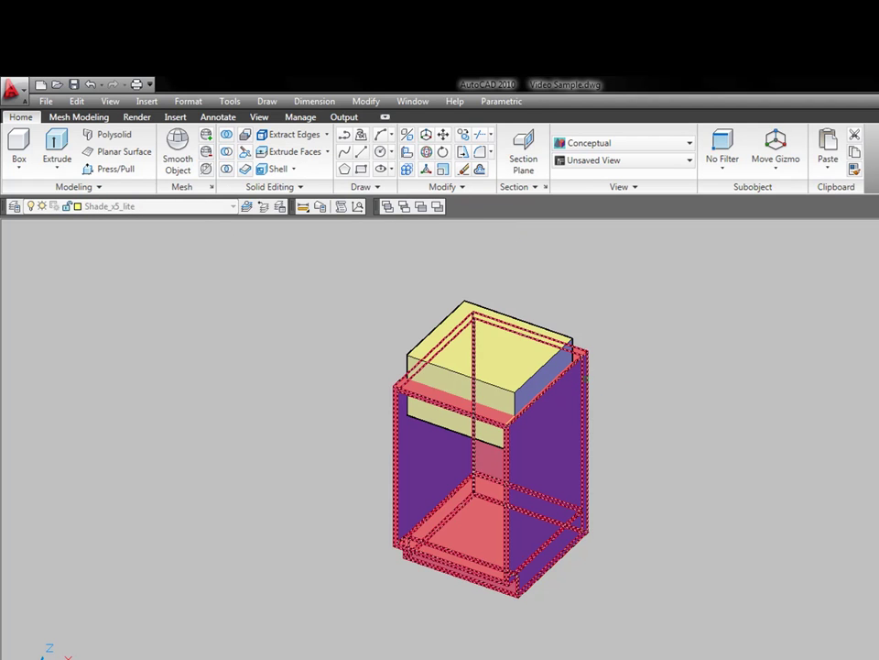
{"action": "key", "text": "Return"}
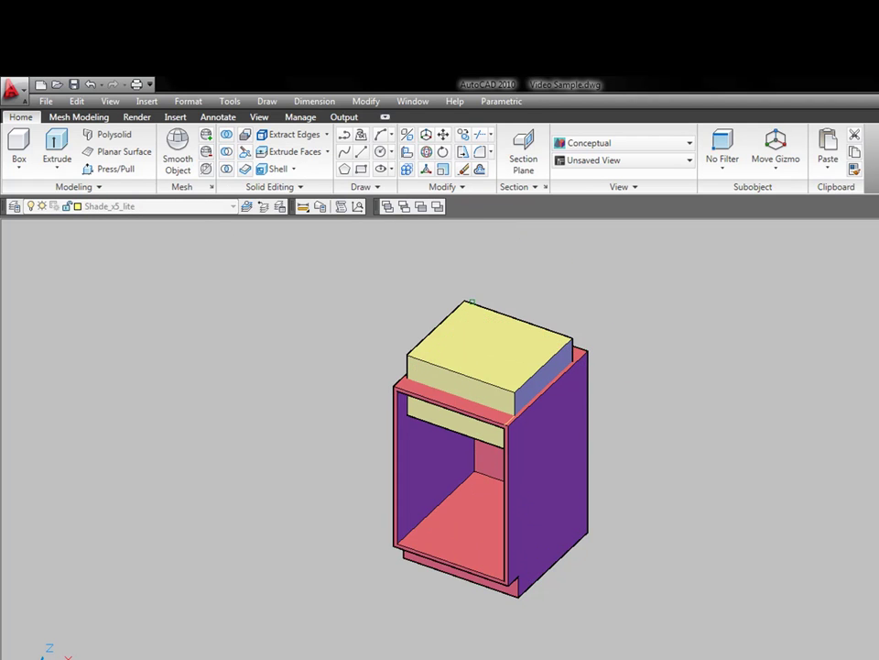
{"action": "key", "text": "Return"}
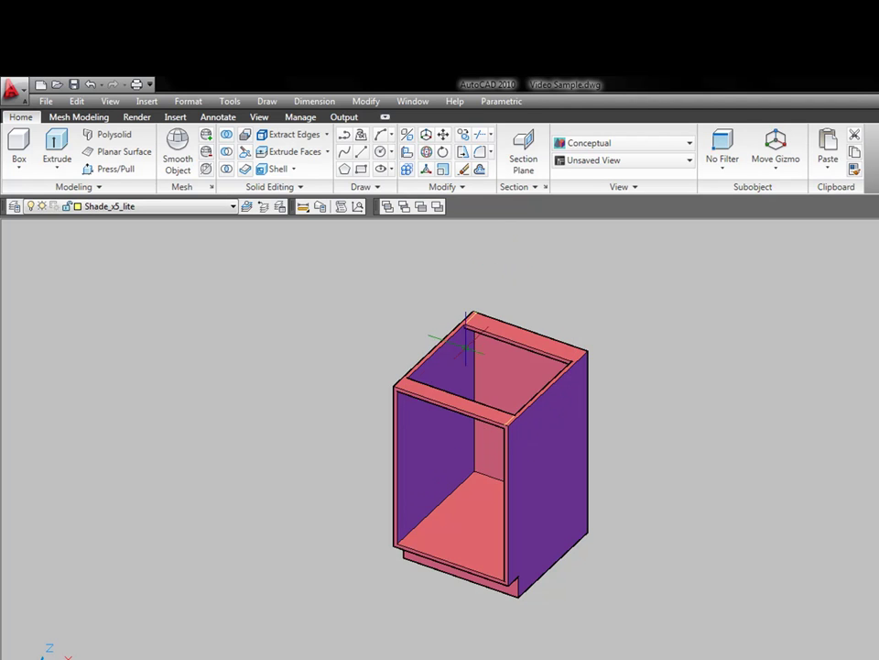
- Window-select and delete the two leftover guide pieces near the cabinet top
{"action": "scroll", "coordinate": [430, 325], "scroll_direction": "up", "scroll_amount": 3}
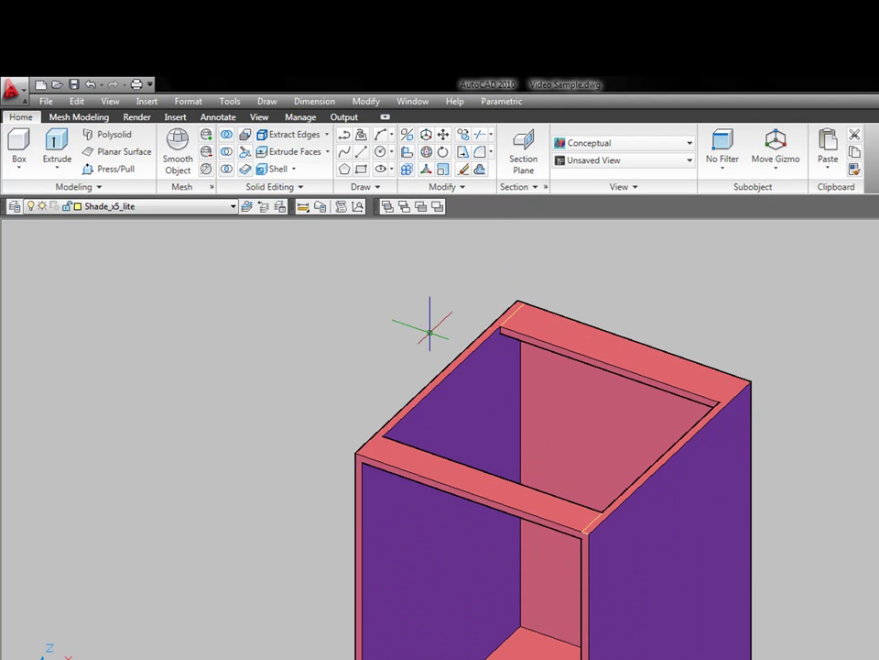
{"action": "left_click", "coordinate": [463, 277]}
{"action": "left_click", "coordinate": [526, 338]}
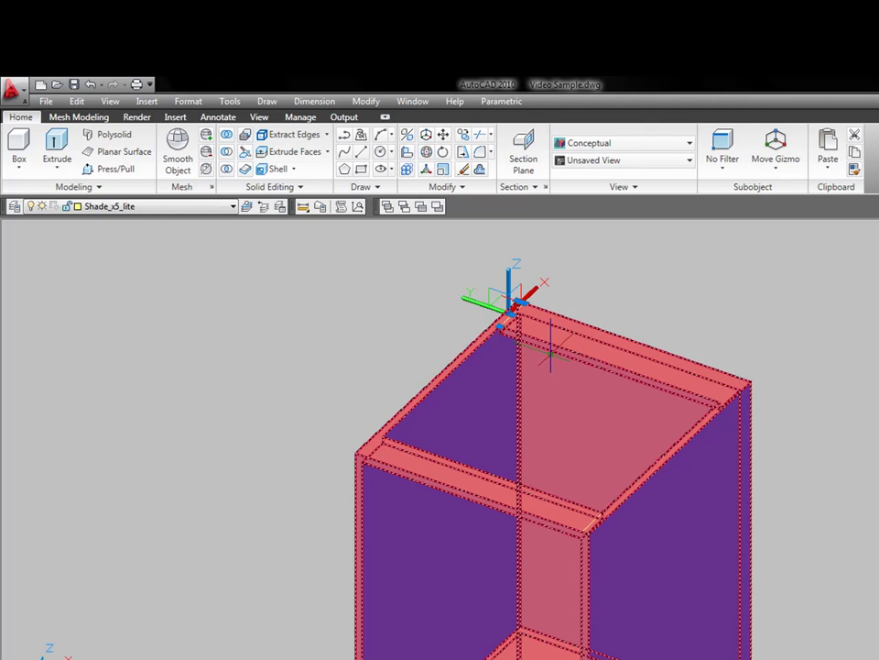
{"action": "key", "text": "Delete"}
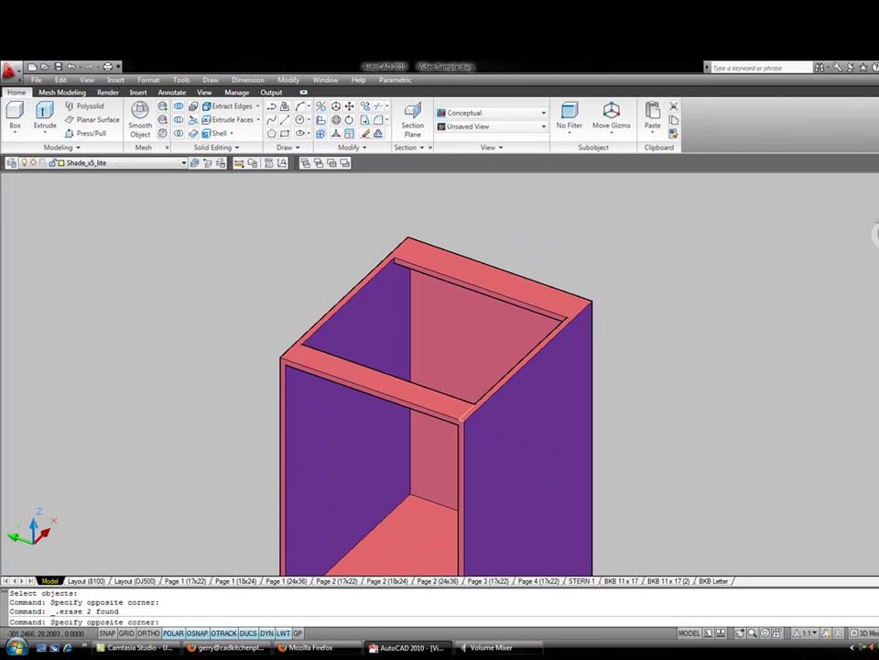
{"action": "left_click", "coordinate": [300, 405]}
{"action": "left_click", "coordinate": [462, 432]}
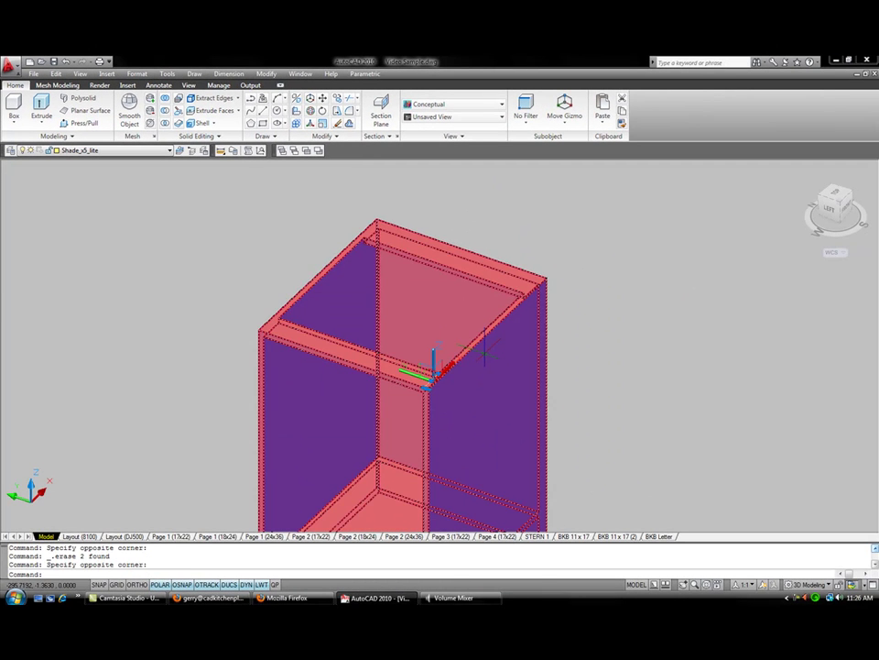
{"action": "key", "text": "Delete"}
{"action": "scroll", "coordinate": [513, 343], "scroll_direction": "down", "scroll_amount": 4}
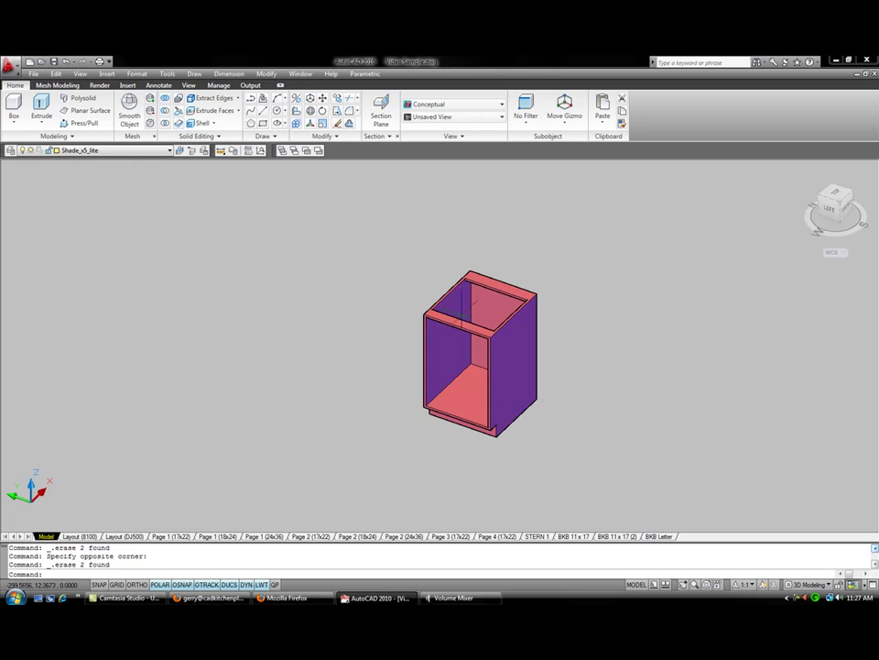
{"action": "scroll", "coordinate": [453, 316], "scroll_direction": "up", "scroll_amount": 3}
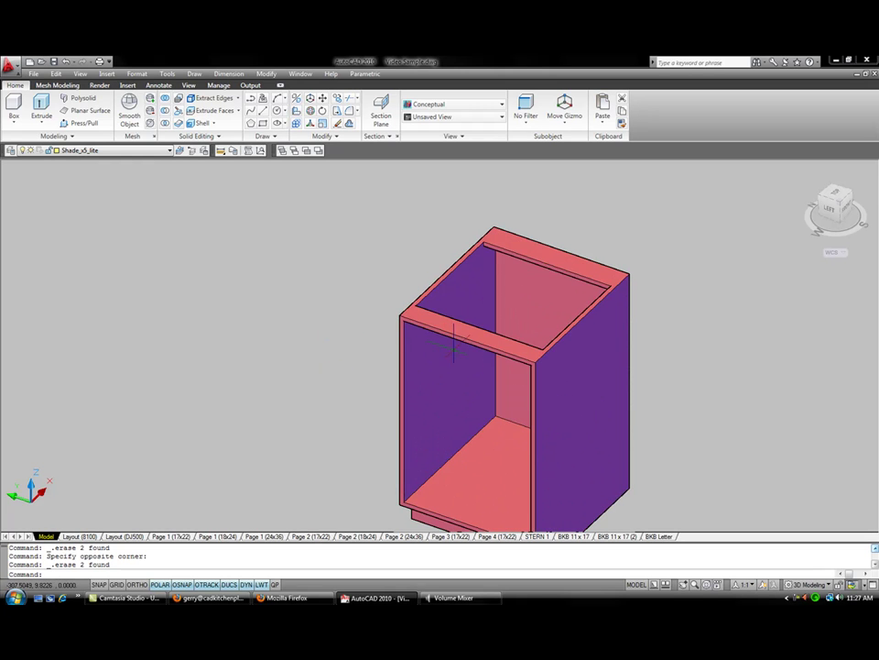
{"action": "scroll", "coordinate": [461, 351], "scroll_direction": "up", "scroll_amount": 2}
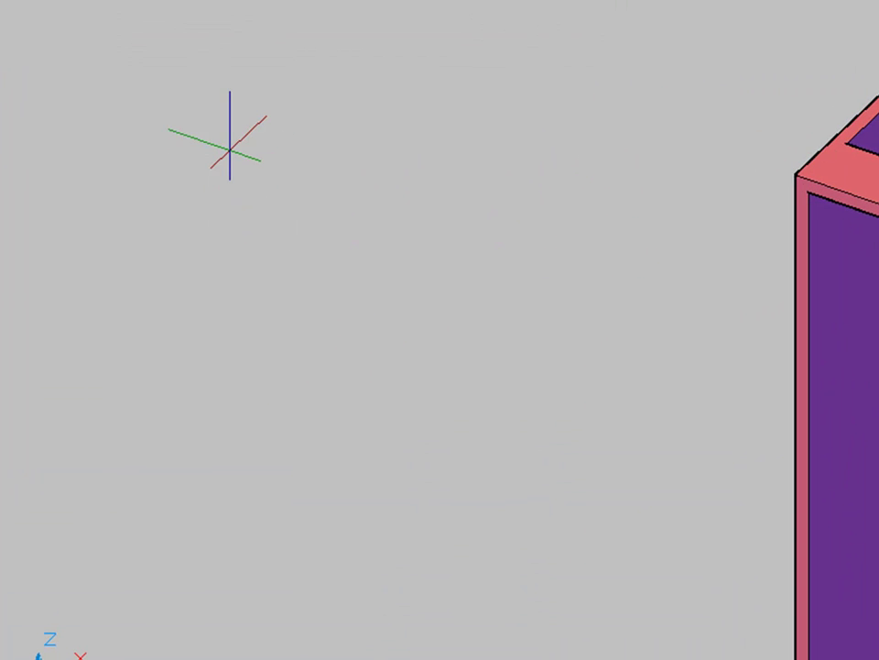
- Draw a box beside the cabinet with width 3 and height .625
{"action": "left_click", "coordinate": [184, 328]}
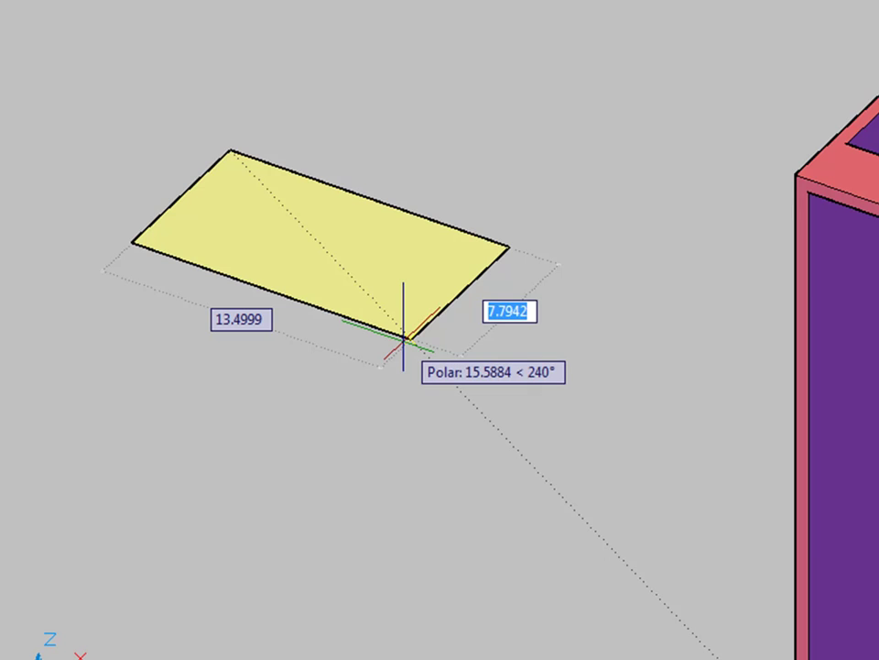
{"action": "type", "text": "3"}
{"action": "key", "text": "Return"}
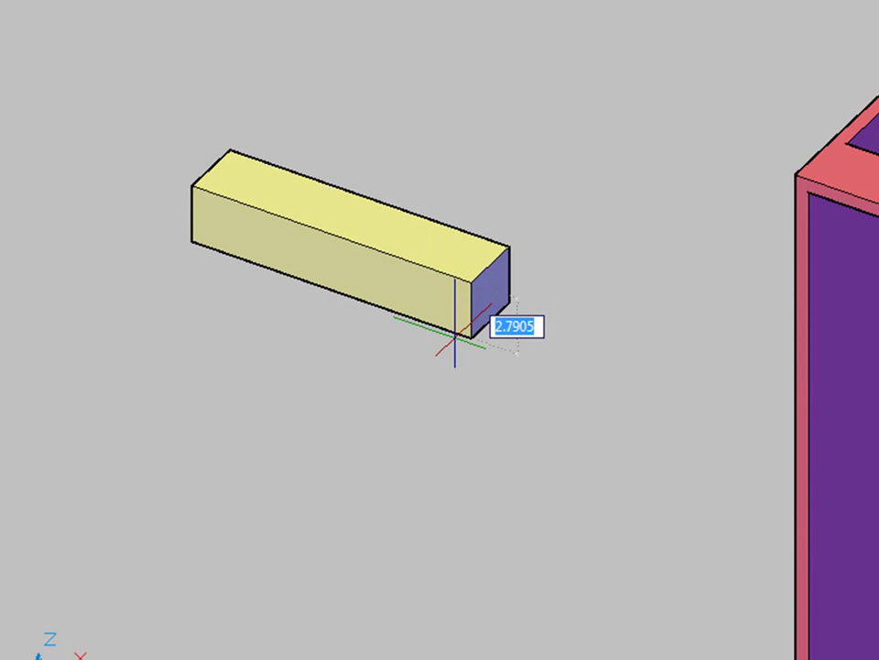
{"action": "type", "text": "."}
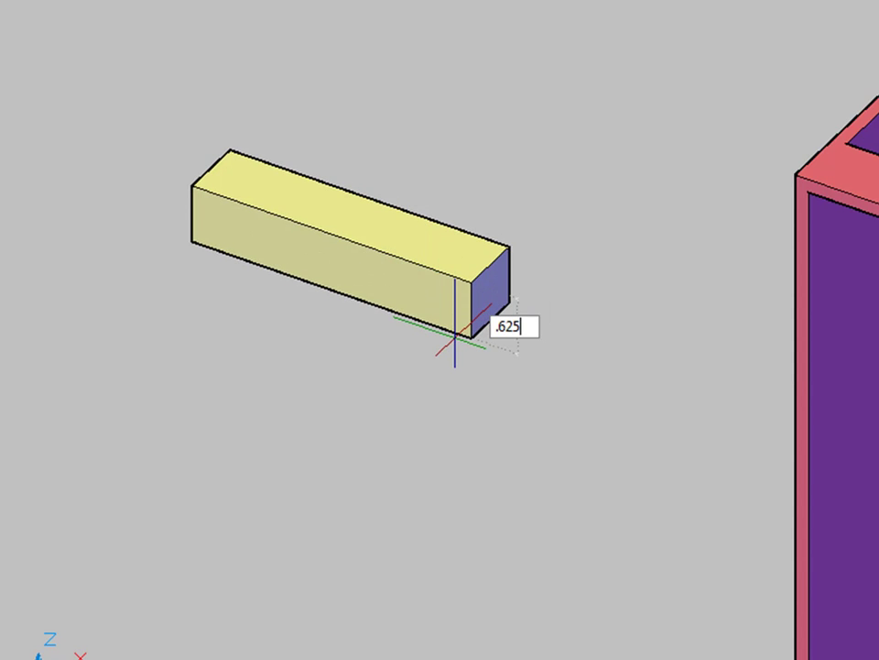
{"action": "type", "text": "625"}
{"action": "key", "text": "Return"}
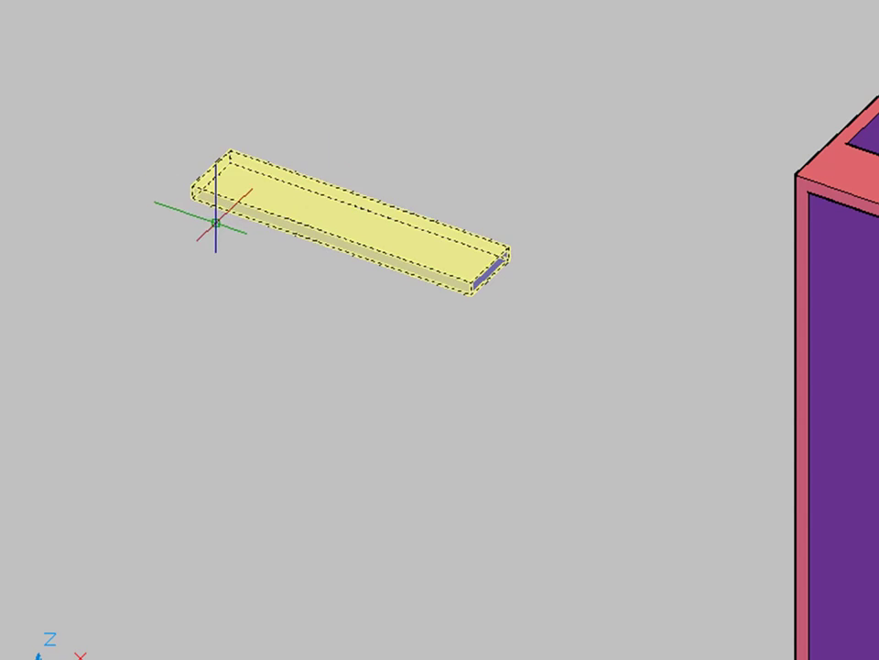
- Stretch the slab's end face to a length of 19.75
{"action": "left_click", "coordinate": [484, 298]}
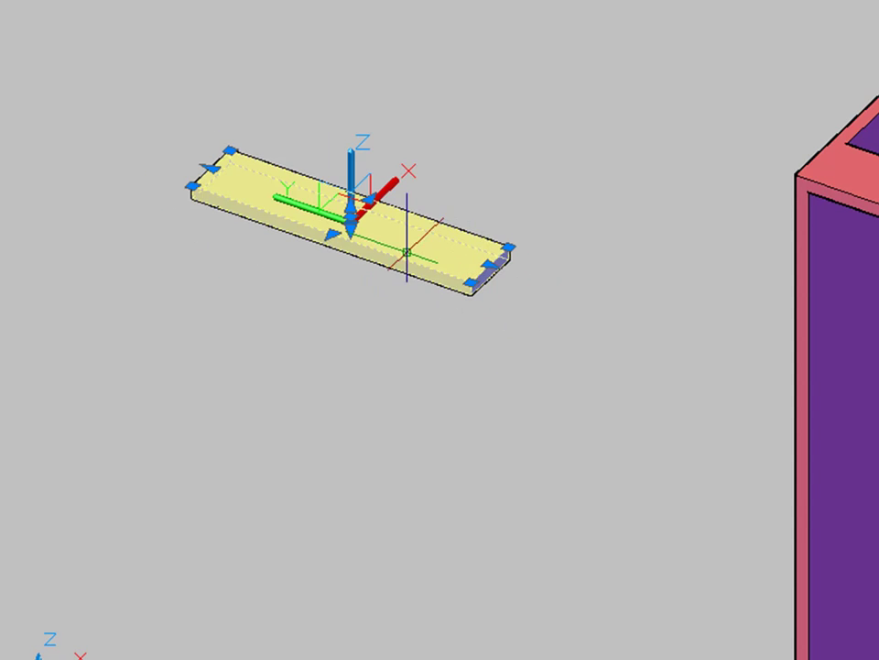
{"action": "scroll", "coordinate": [238, 206], "scroll_direction": "up", "scroll_amount": 5}
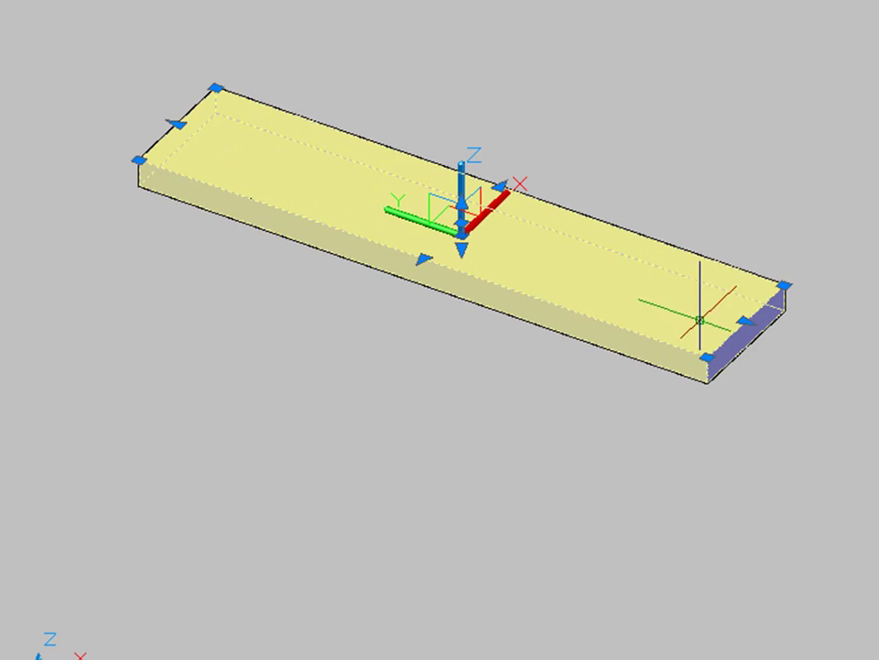
{"action": "left_click", "coordinate": [747, 321]}
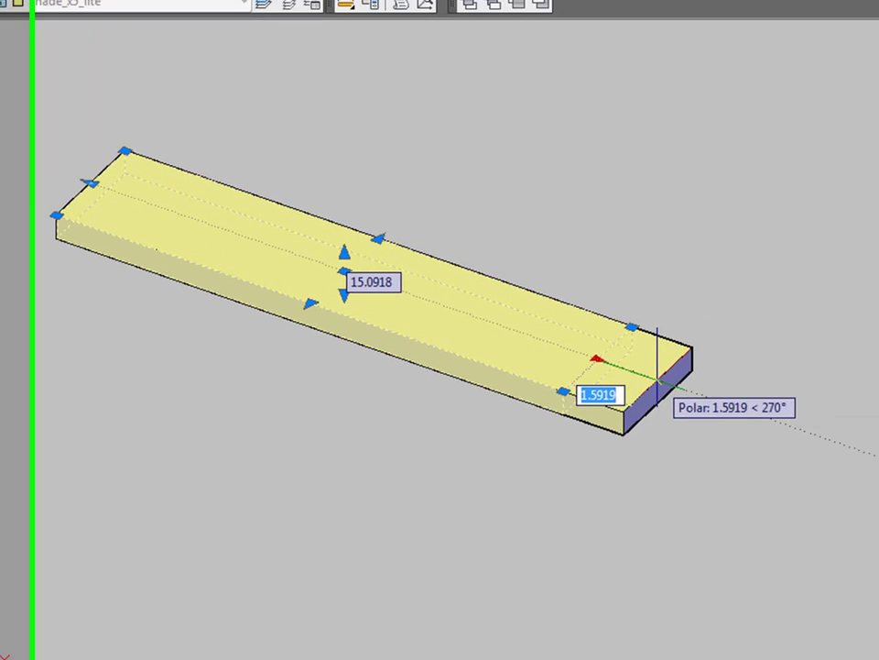
{"action": "key", "text": "Tab"}
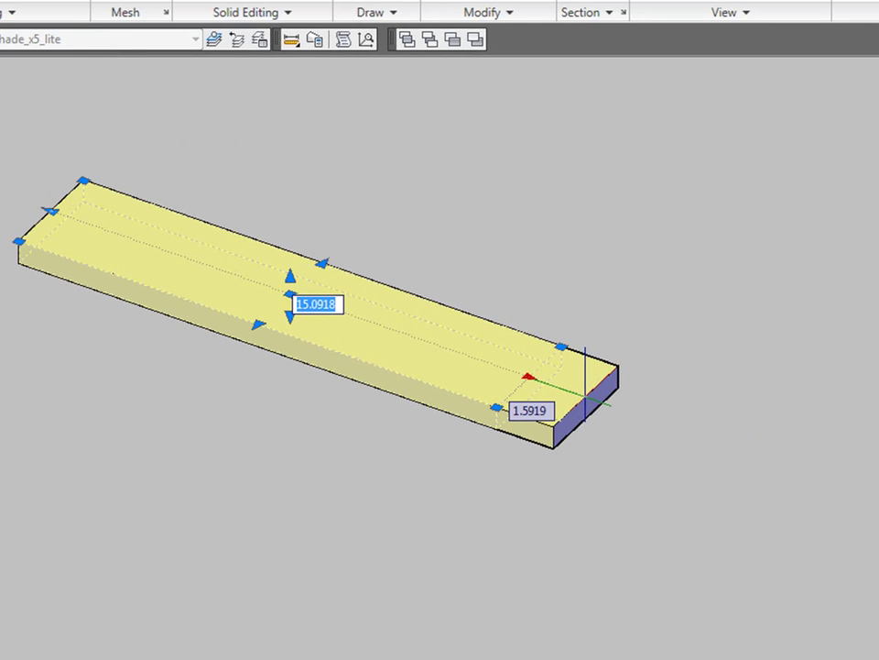
{"action": "type", "text": "19"}
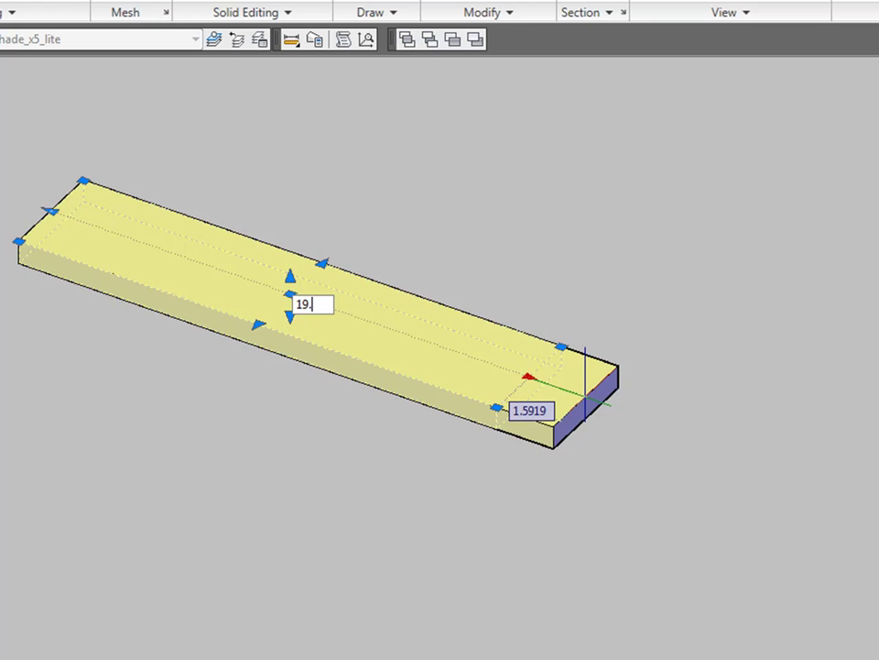
{"action": "key", "text": "Return"}
{"action": "key", "text": "Escape"}
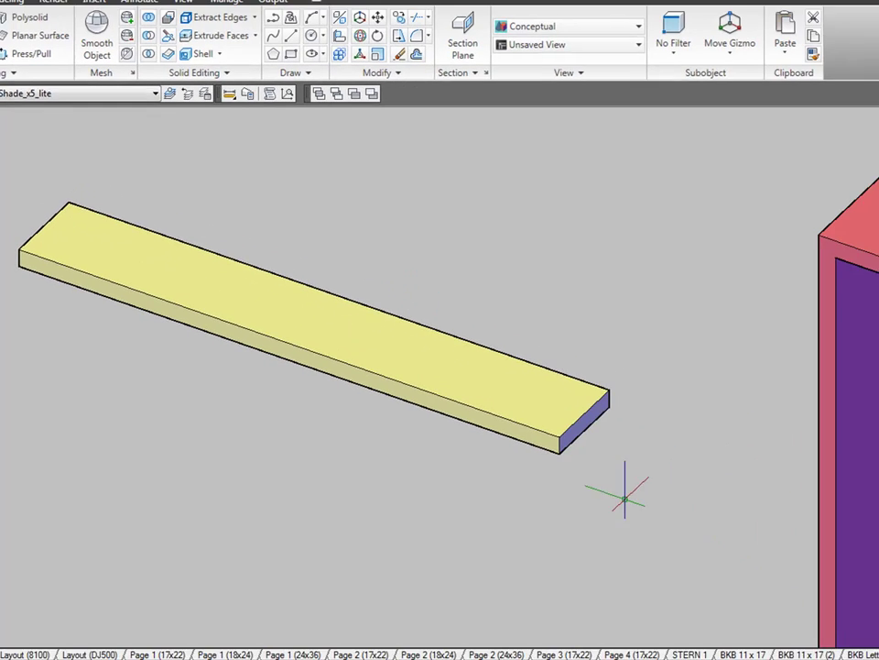
- Move the yellow 19.75 slab from its end corner into the cabinet opening, 5 units below the front top rail
{"action": "scroll", "coordinate": [625, 498], "scroll_direction": "down", "scroll_amount": 4}
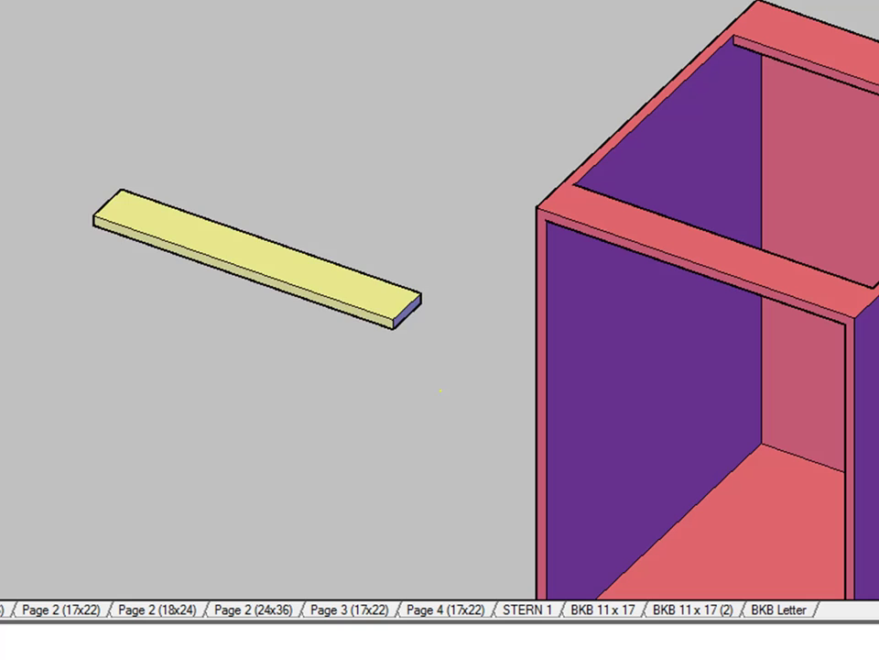
{"action": "left_click", "coordinate": [441, 390]}
{"action": "left_click", "coordinate": [4, 106]}
{"action": "right_click", "coordinate": [33, 77]}
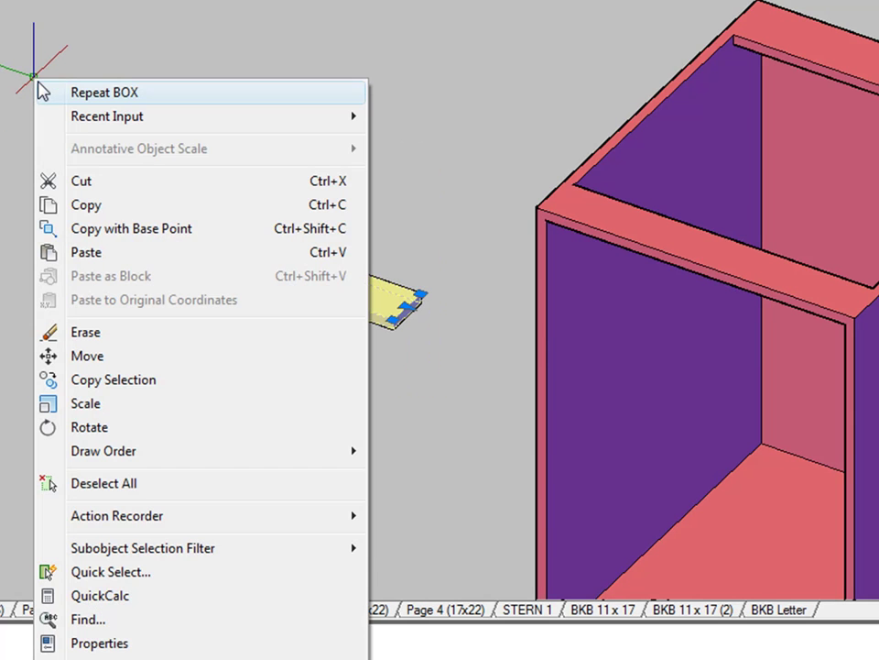
{"action": "left_click", "coordinate": [87, 357]}
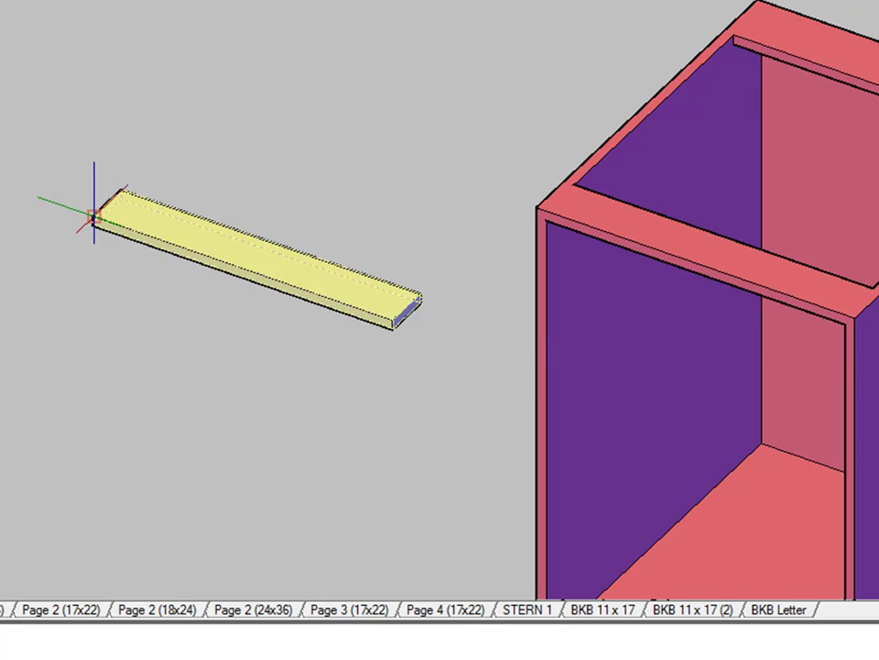
{"action": "left_click", "coordinate": [94, 217]}
{"action": "scroll", "coordinate": [628, 226], "scroll_direction": "up", "scroll_amount": 6}
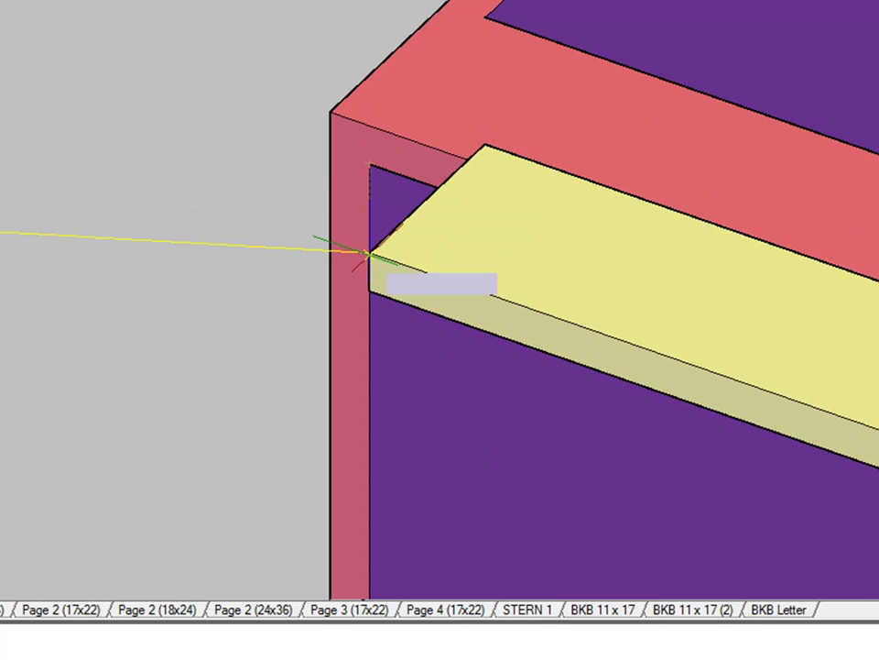
{"action": "scroll", "coordinate": [368, 268], "scroll_direction": "down", "scroll_amount": 5}
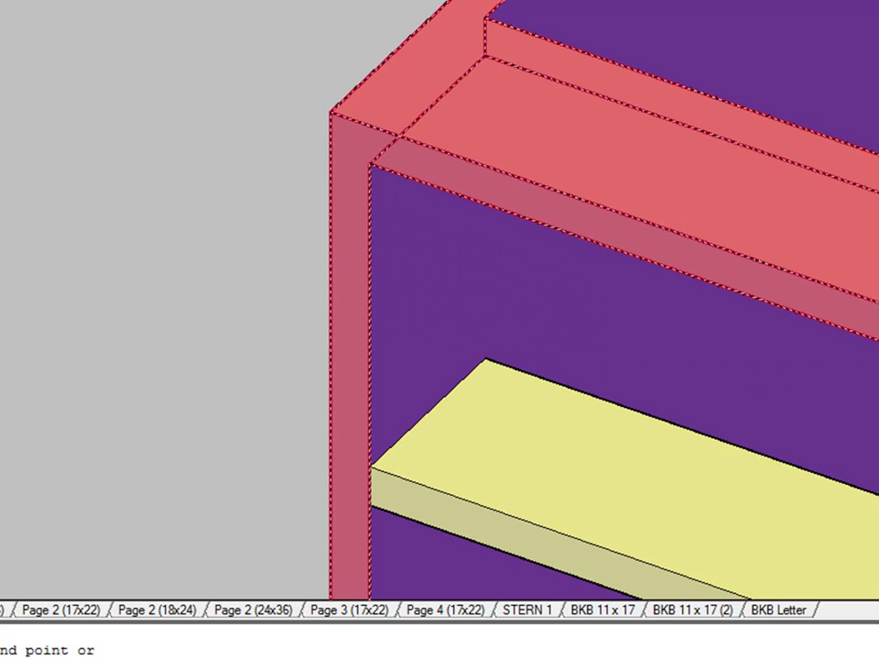
{"action": "type", "text": "5"}
{"action": "key", "text": "Return"}
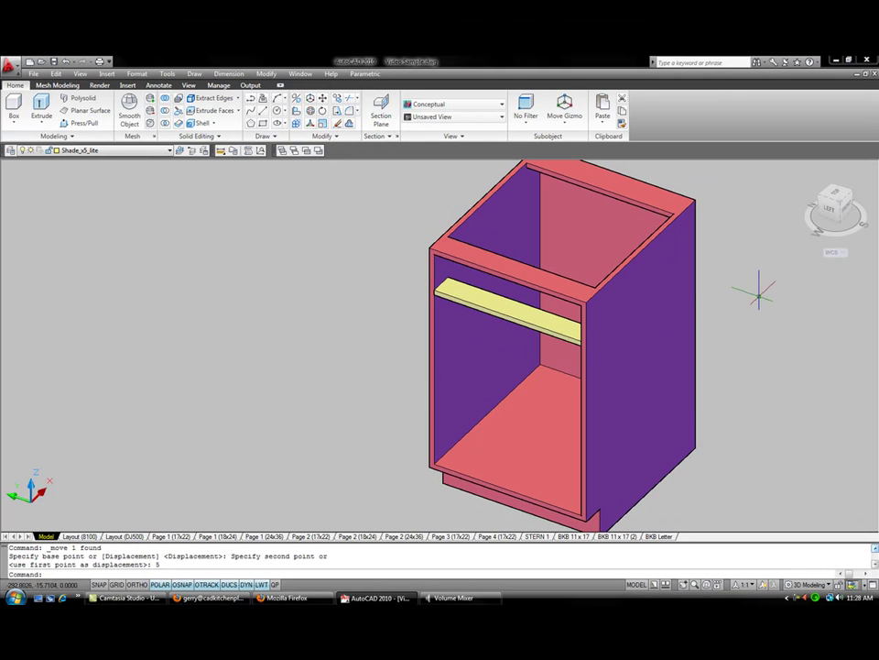
- Select the cabinet solids and yellow slab, orbit to a right-front view, then clear the selection
{"action": "left_click", "coordinate": [758, 293]}
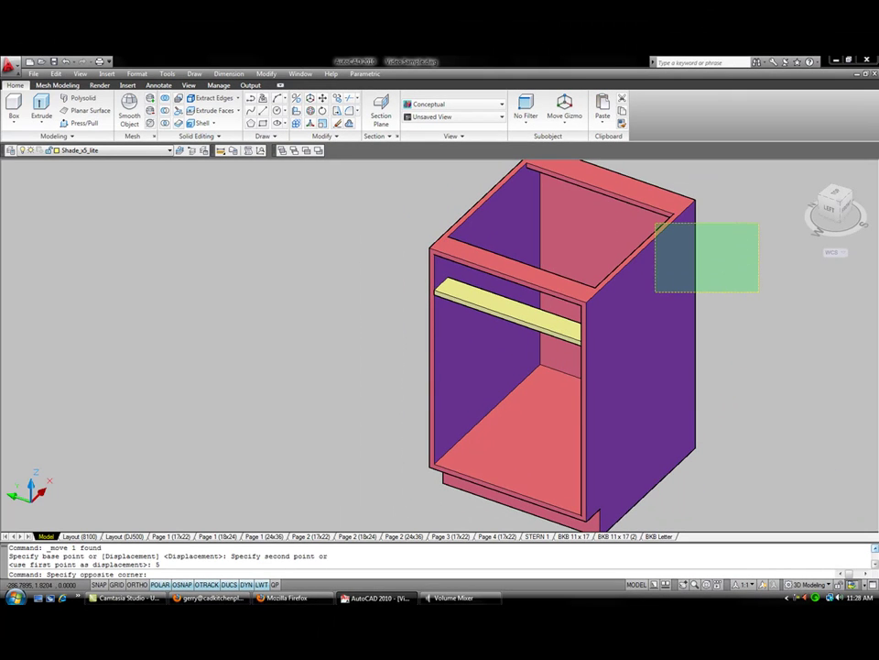
{"action": "left_click", "coordinate": [632, 209]}
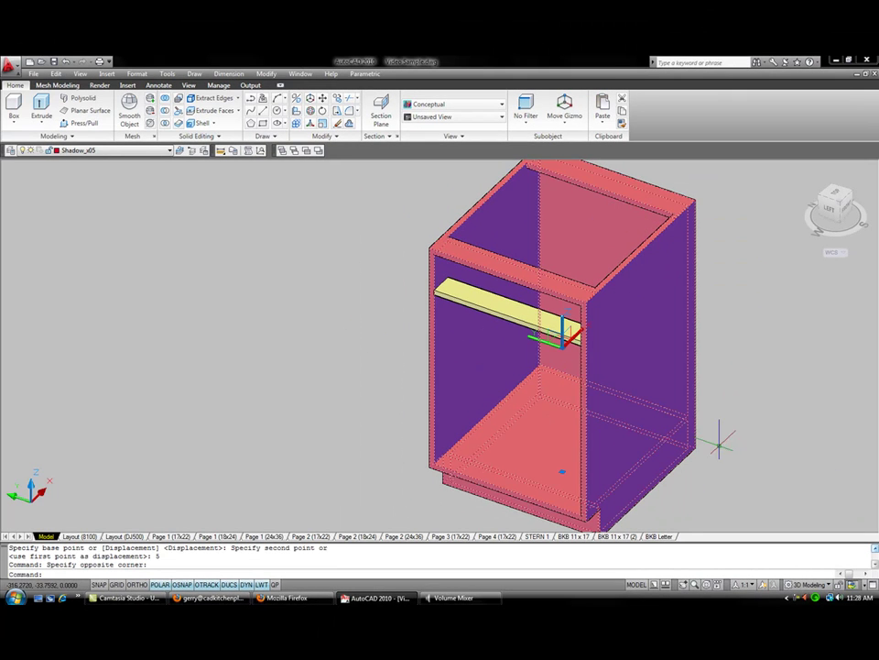
{"action": "left_click", "coordinate": [822, 449]}
{"action": "left_click", "coordinate": [421, 300]}
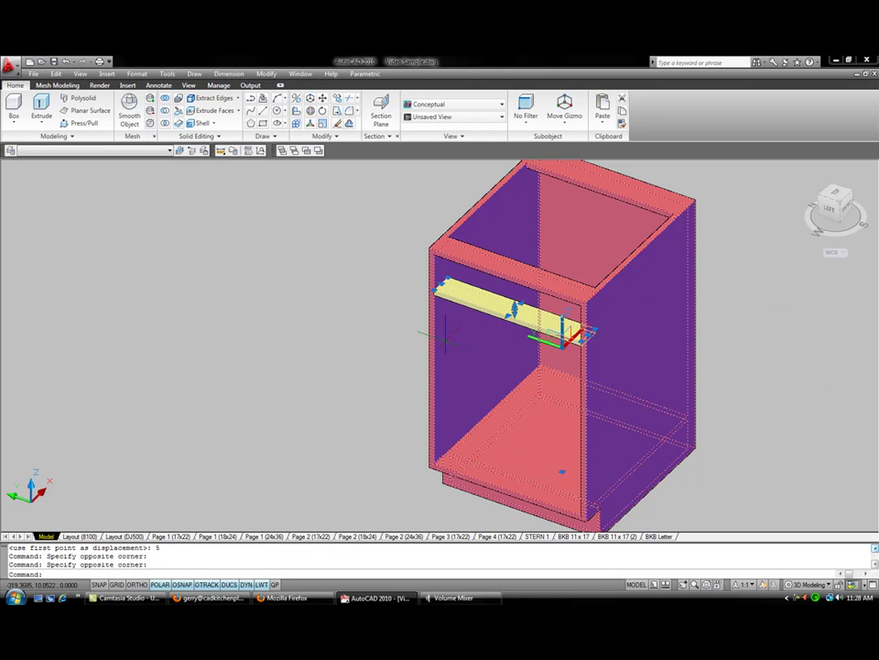
{"action": "mouse_move", "coordinate": [442, 334]}
{"action": "middle_mouse_down", "text": "shift"}
{"action": "mouse_move", "coordinate": [473, 359]}
{"action": "mouse_move", "coordinate": [583, 355]}
{"action": "mouse_move", "coordinate": [605, 331]}
{"action": "mouse_move", "coordinate": [606, 308]}
{"action": "mouse_move", "coordinate": [601, 326]}
{"action": "mouse_move", "coordinate": [493, 323]}
{"action": "mouse_move", "coordinate": [457, 335]}
{"action": "middle_mouse_up", "text": "shift"}
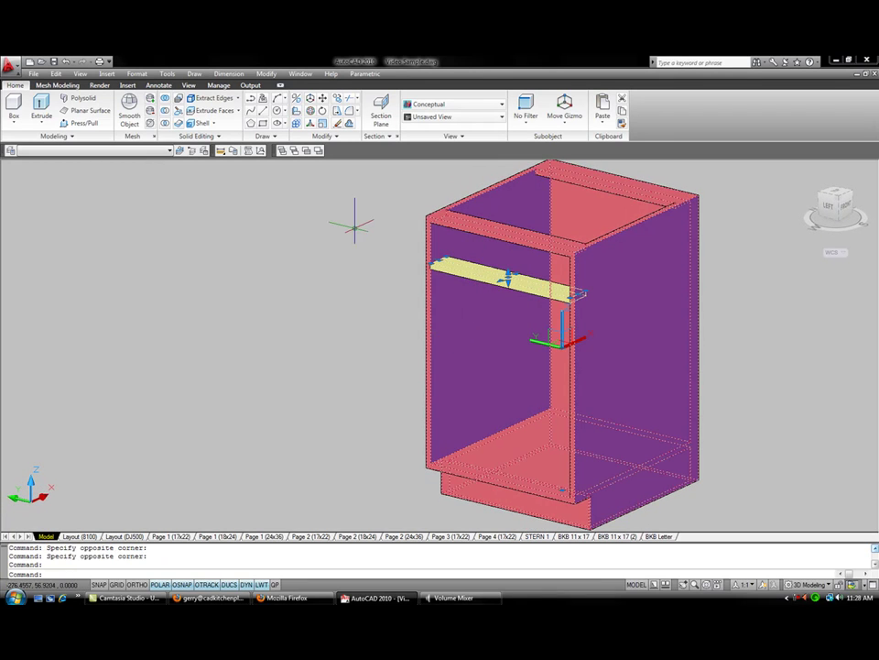
{"action": "key", "text": "Escape"}
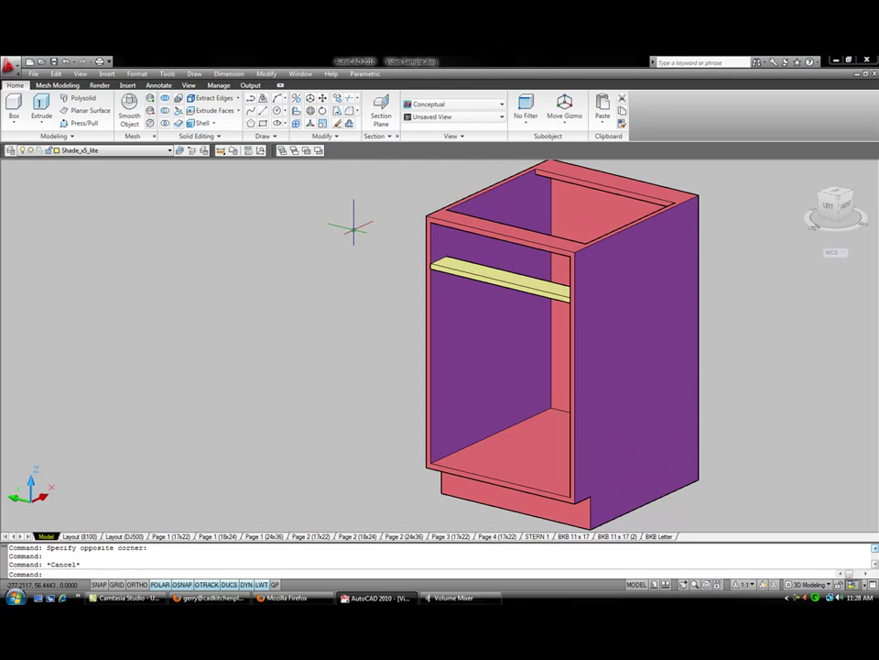
- Union the cabinet solid with the yellow mid rail
{"action": "left_click", "coordinate": [165, 98]}
{"action": "left_click", "coordinate": [438, 238]}
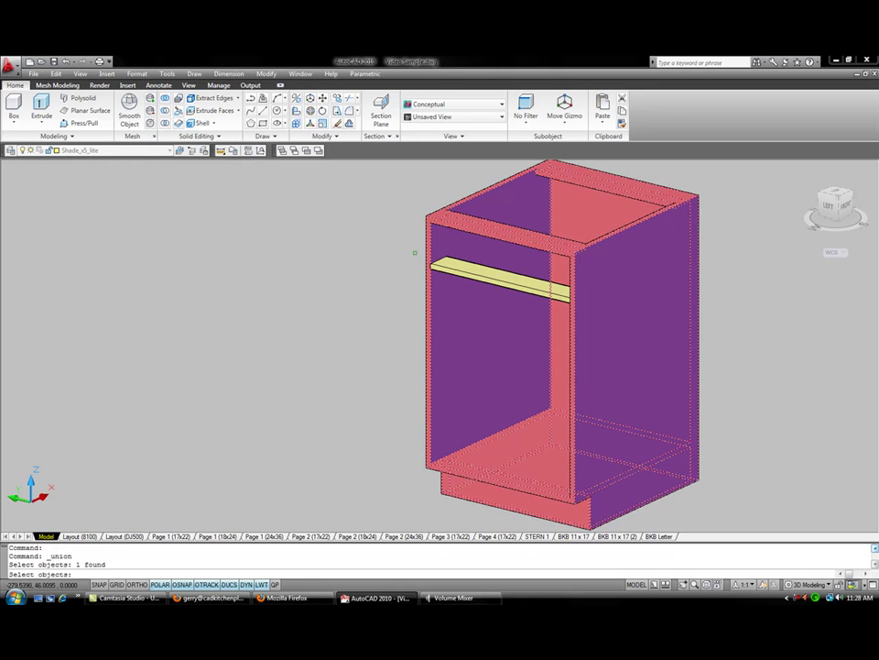
{"action": "left_click", "coordinate": [432, 264]}
{"action": "key", "text": "Return"}
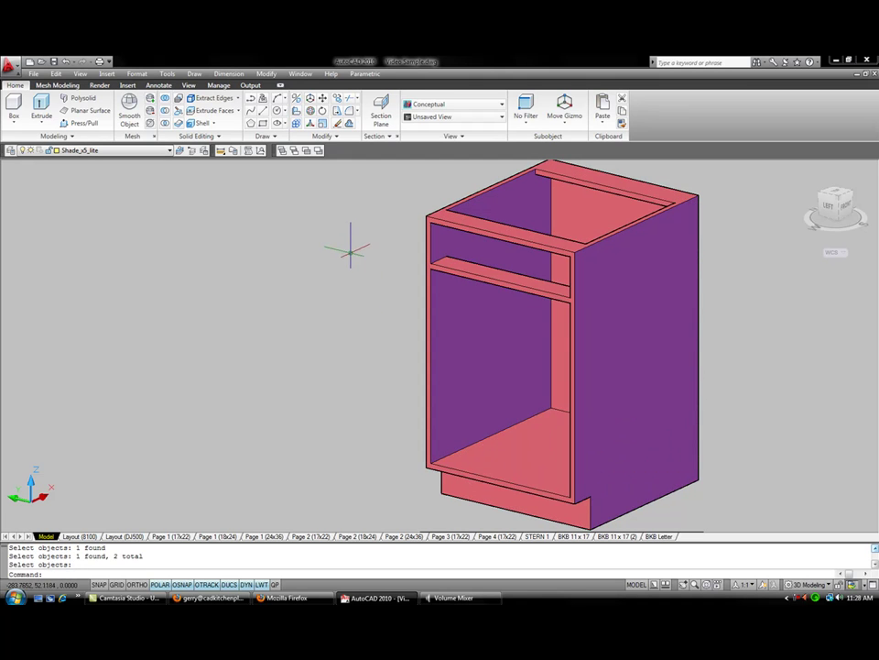